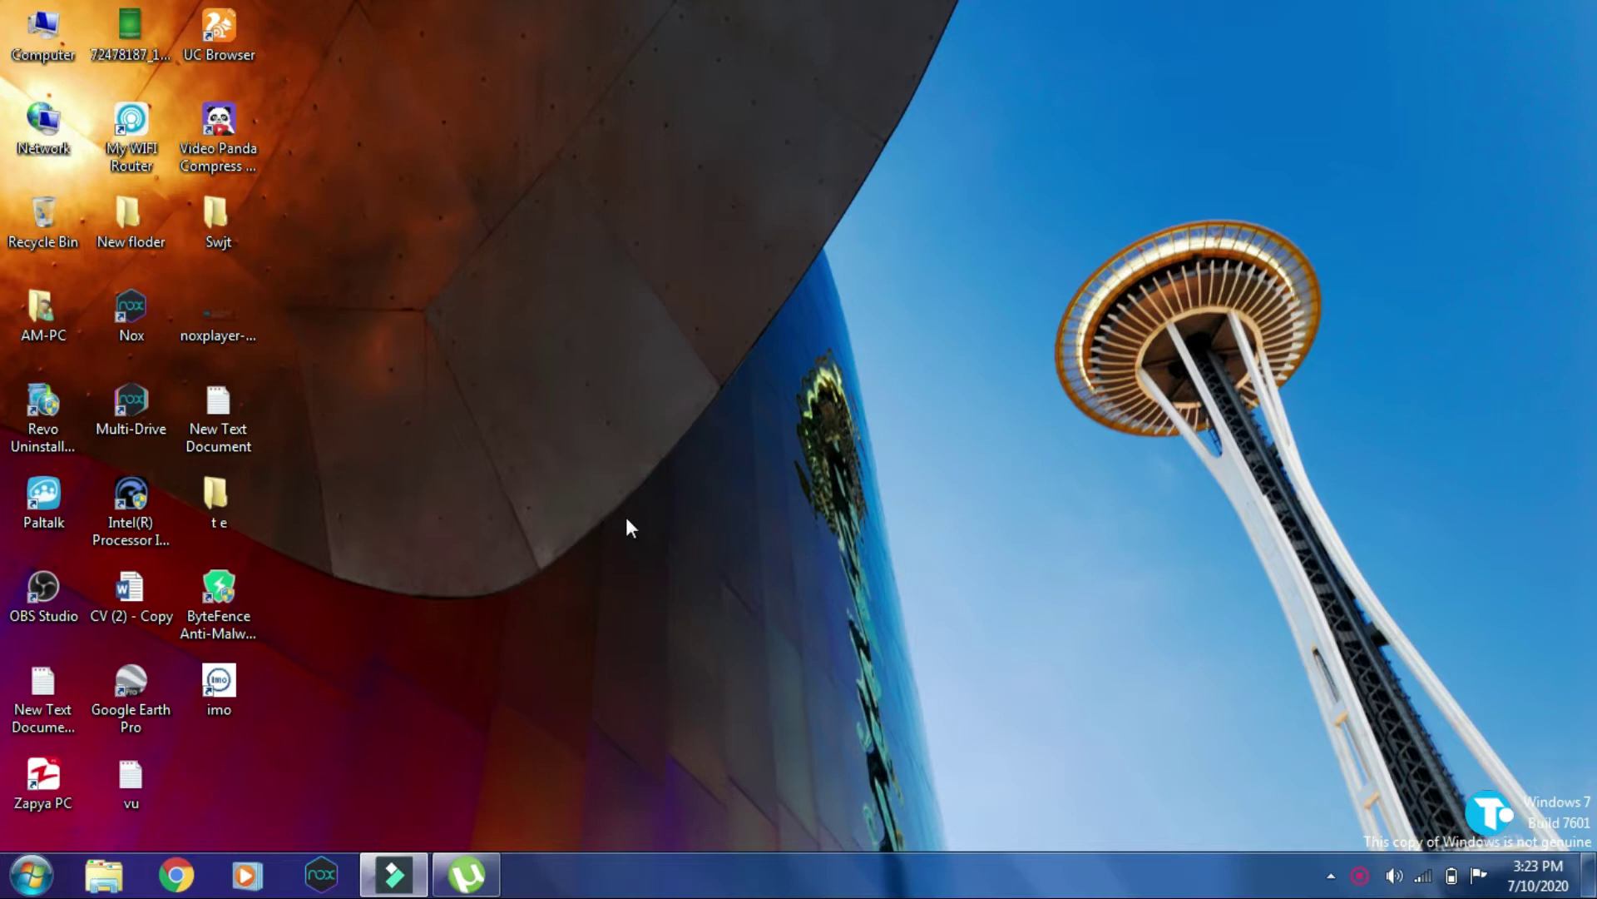
Check in Computer that C: has 6.00 GB free of 78.2 GB, then open Computer Management.
click(31, 873)
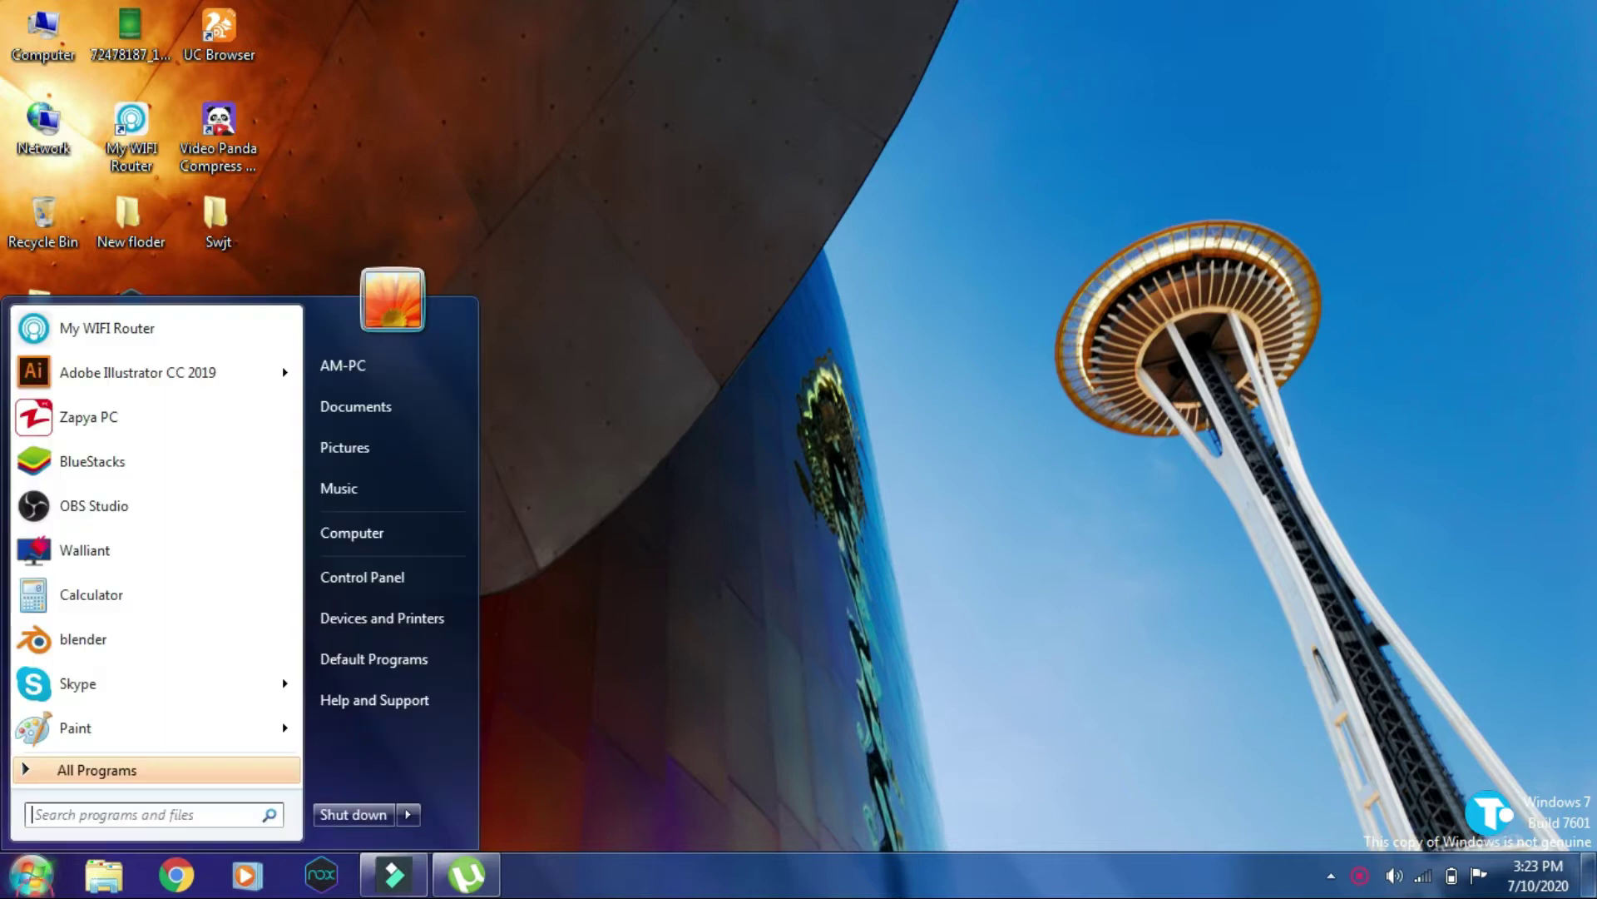
click(346, 537)
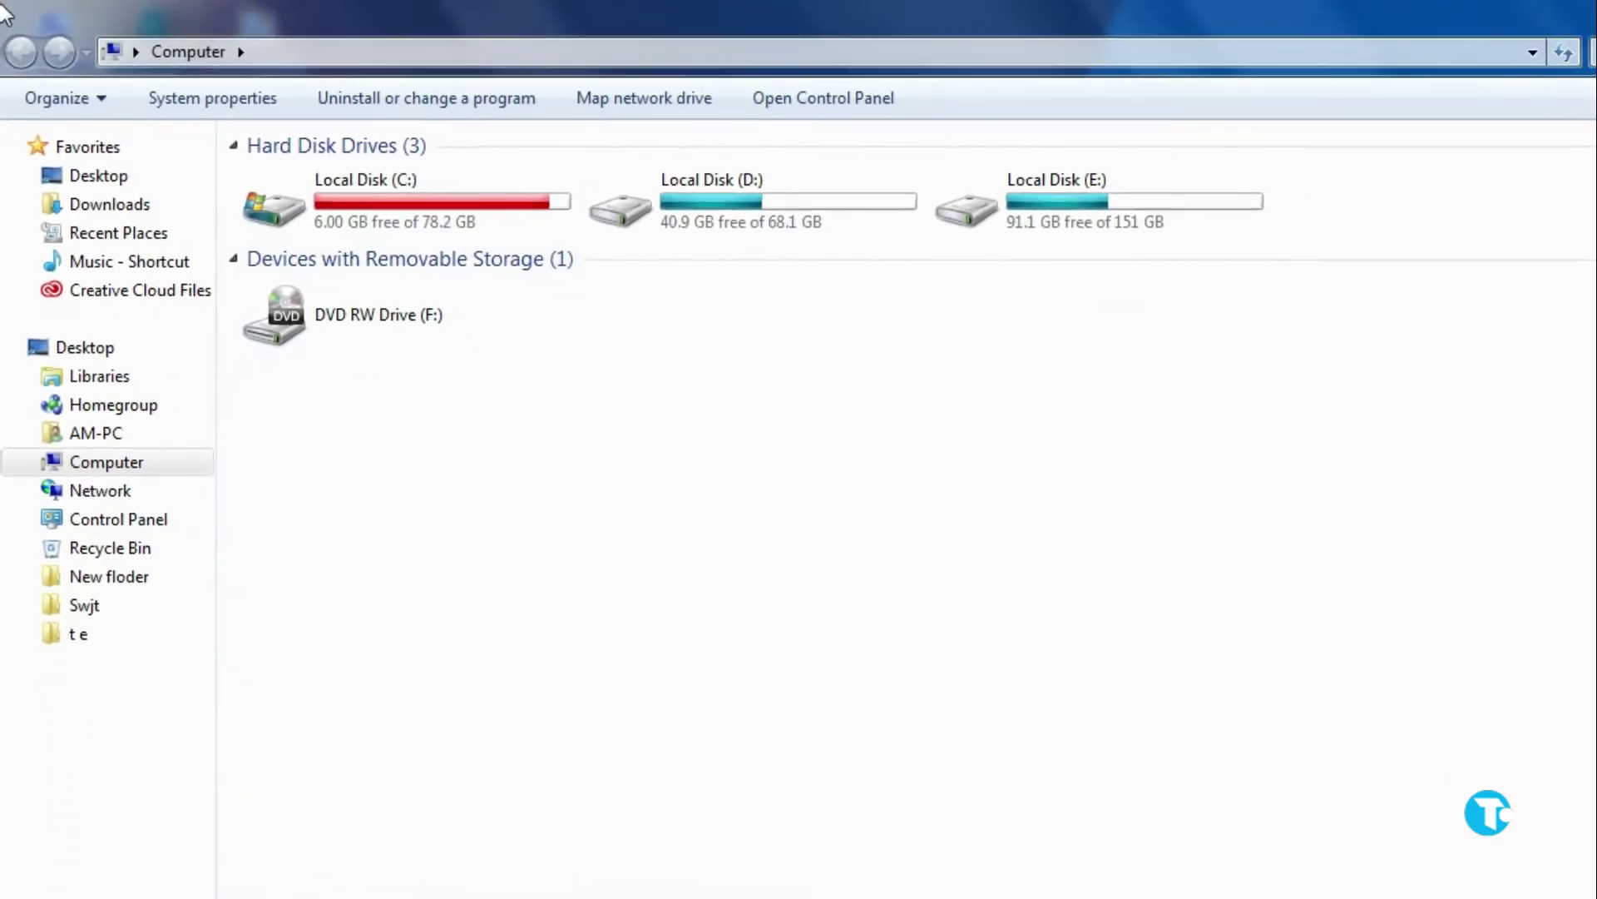
click(1570, 15)
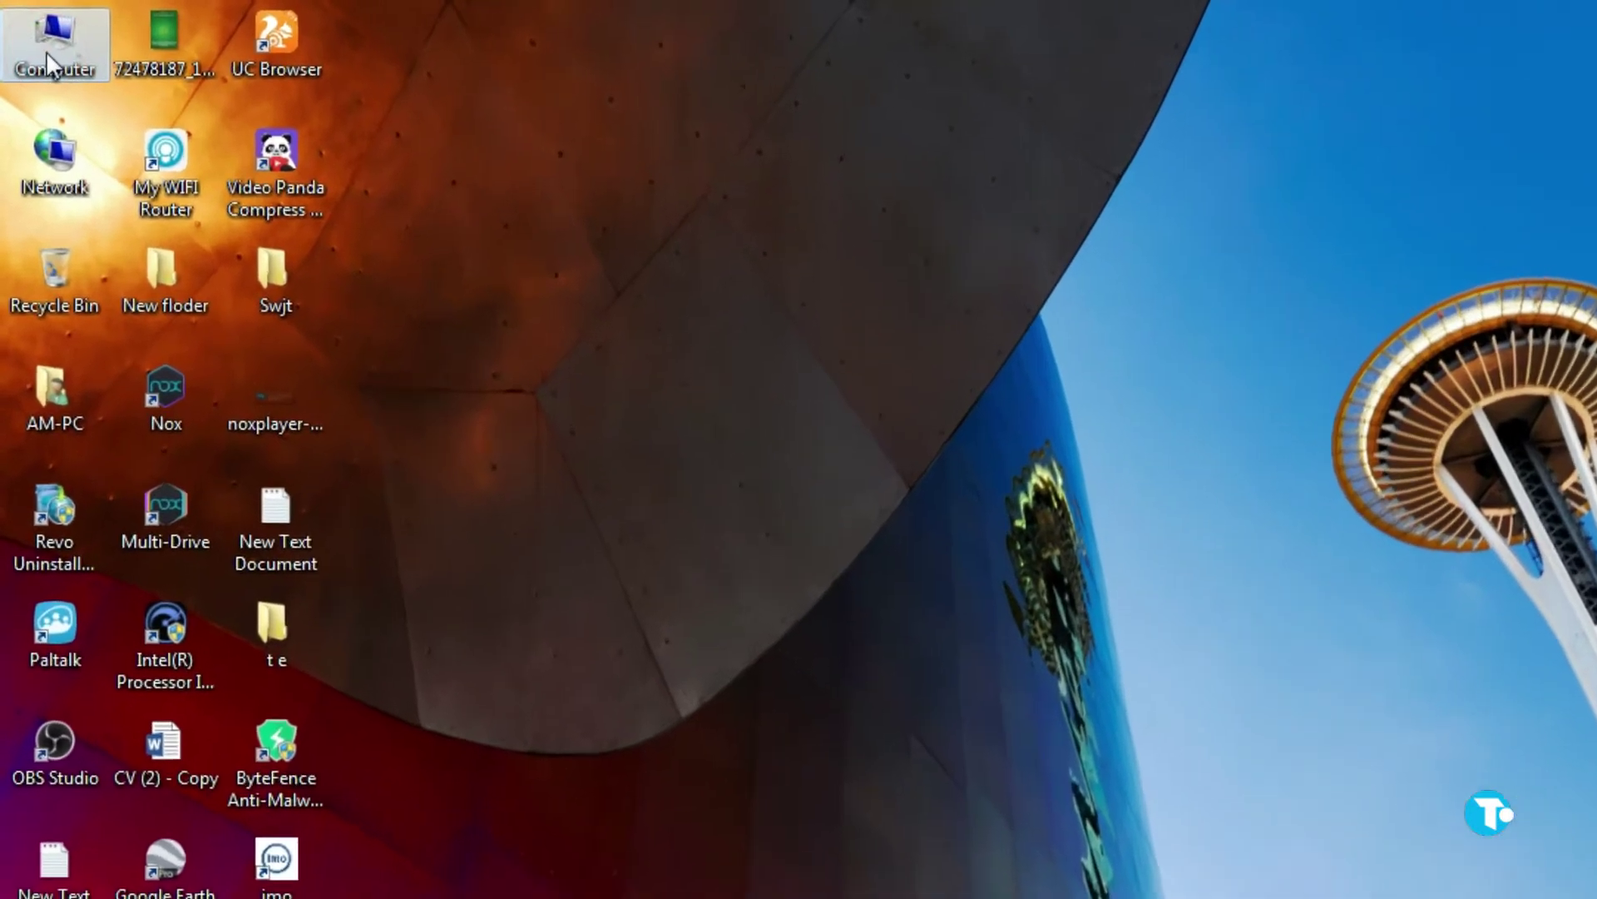
right_click(38, 42)
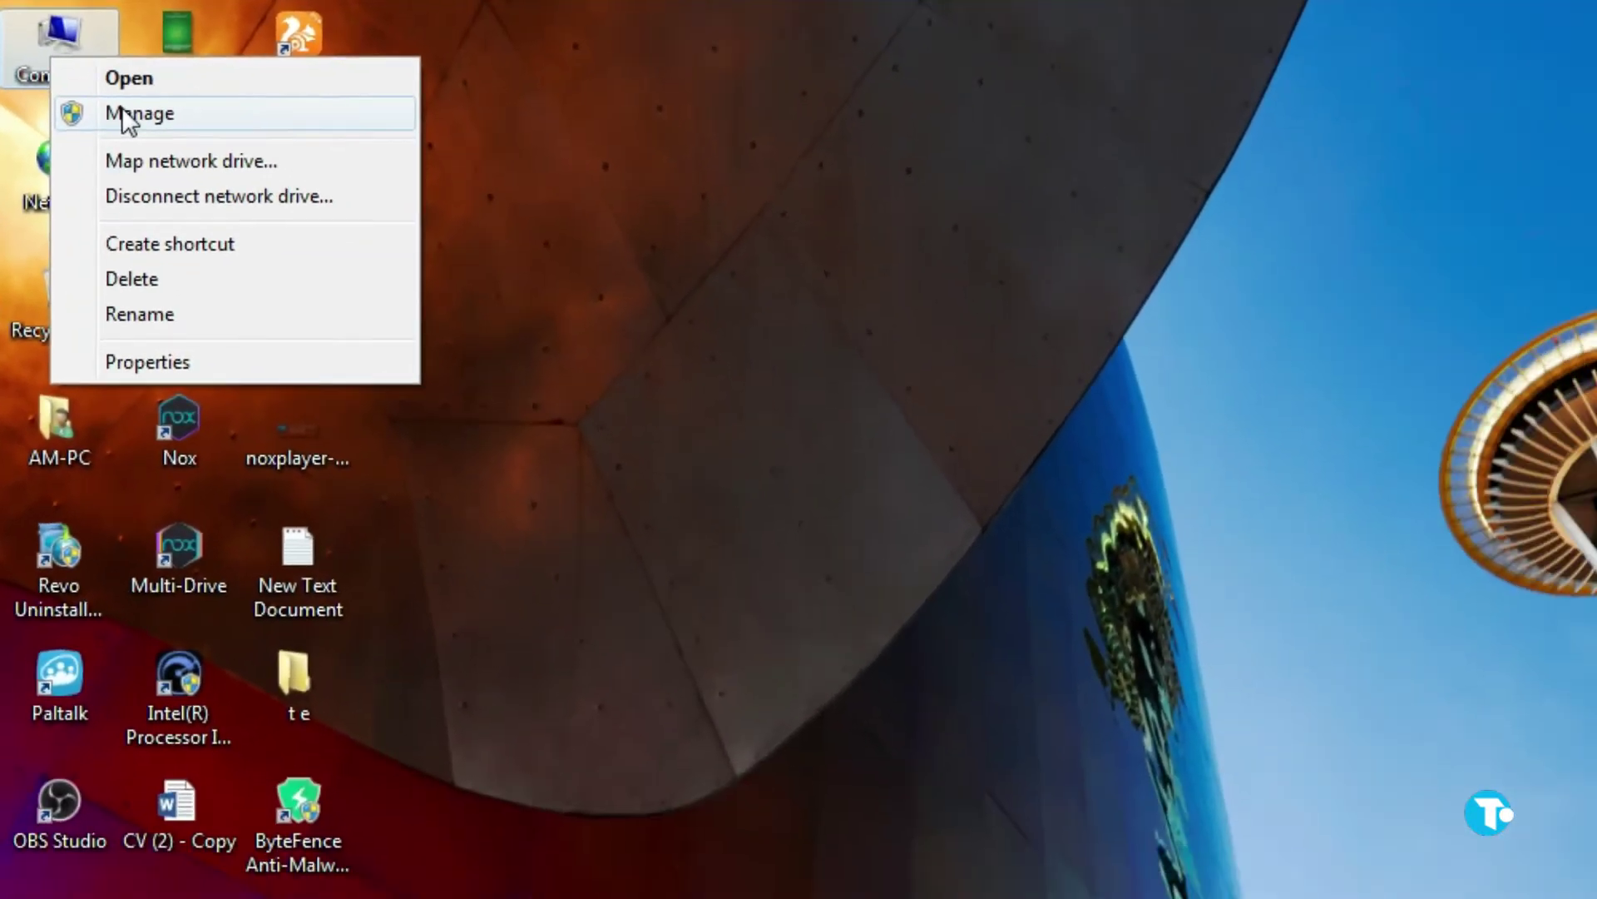
click(171, 139)
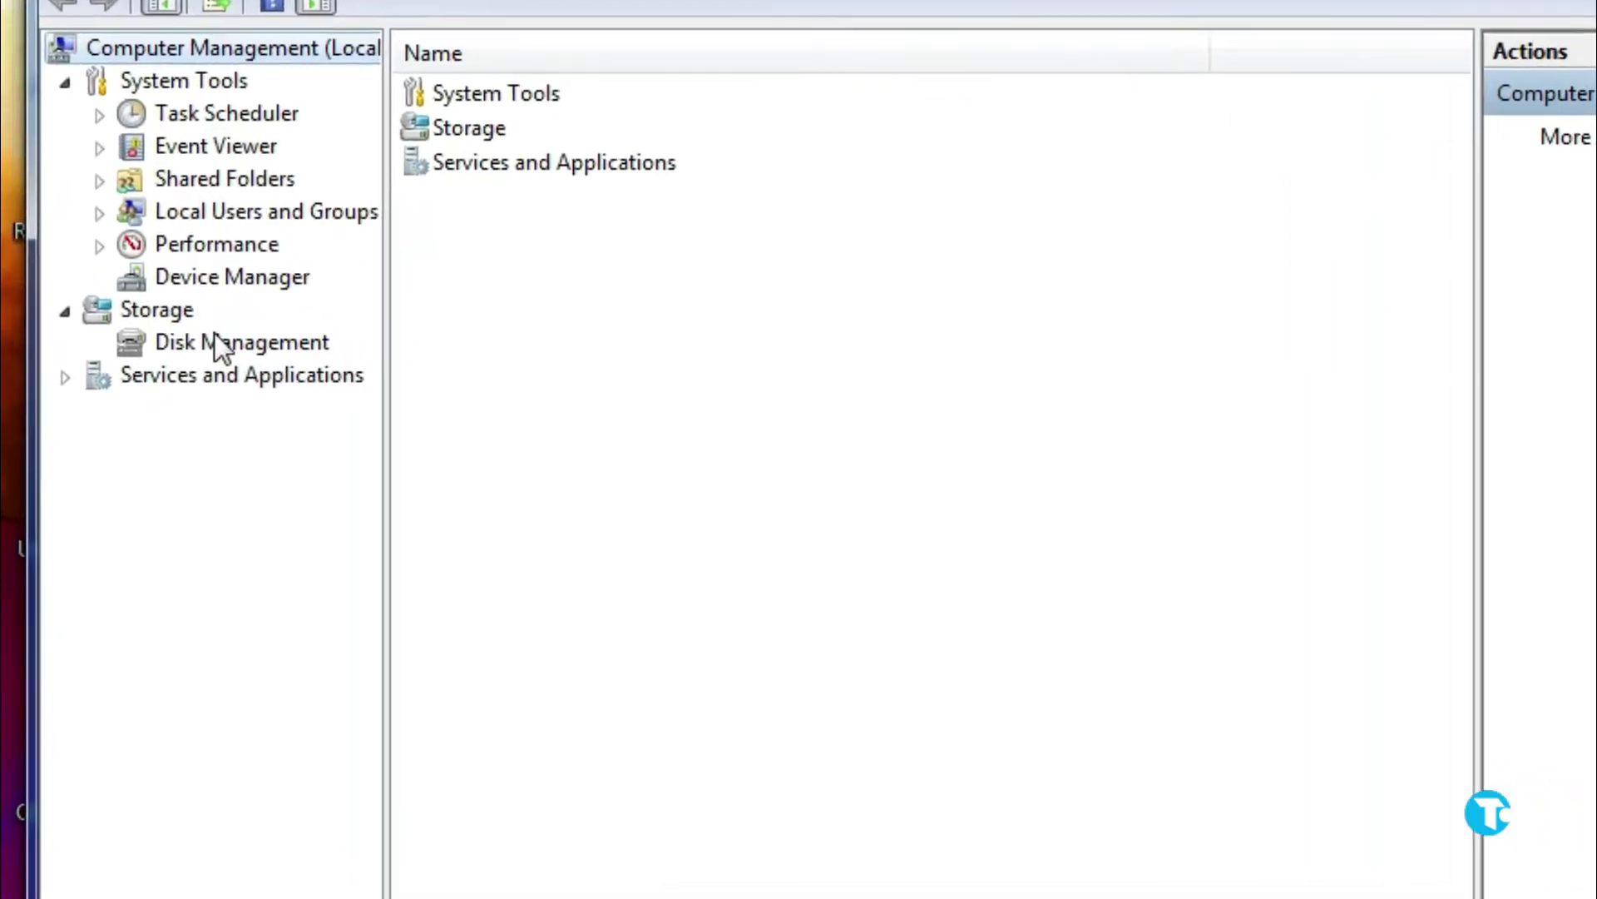
In Disk Management, confirm Extend Volume is unavailable for C: and start shrinking D:.
click(184, 323)
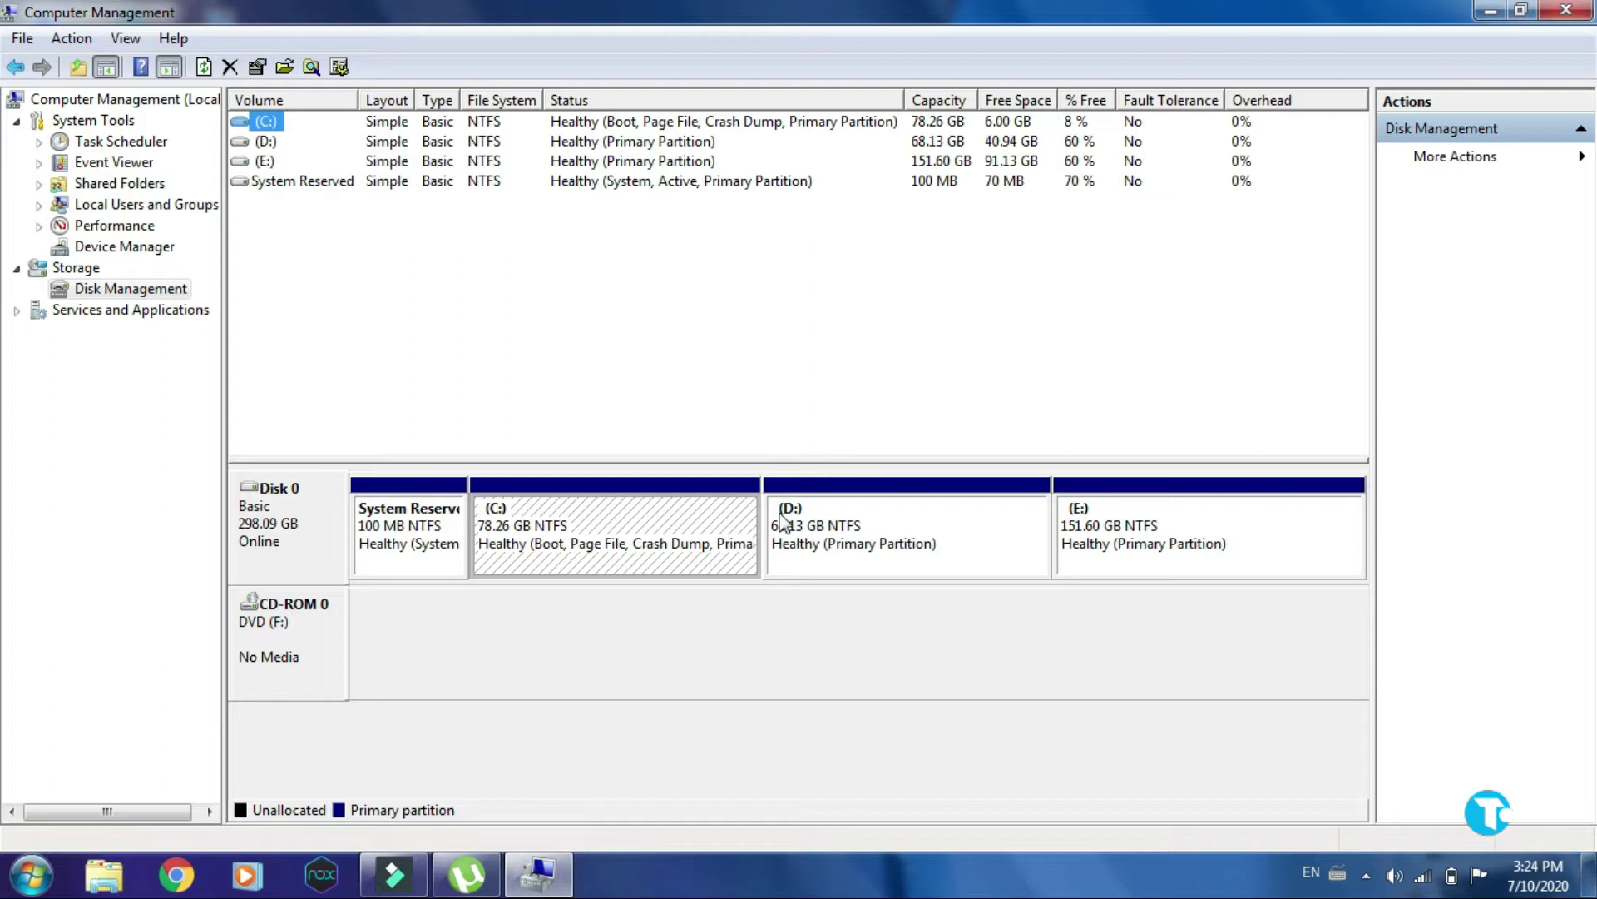
right_click(650, 516)
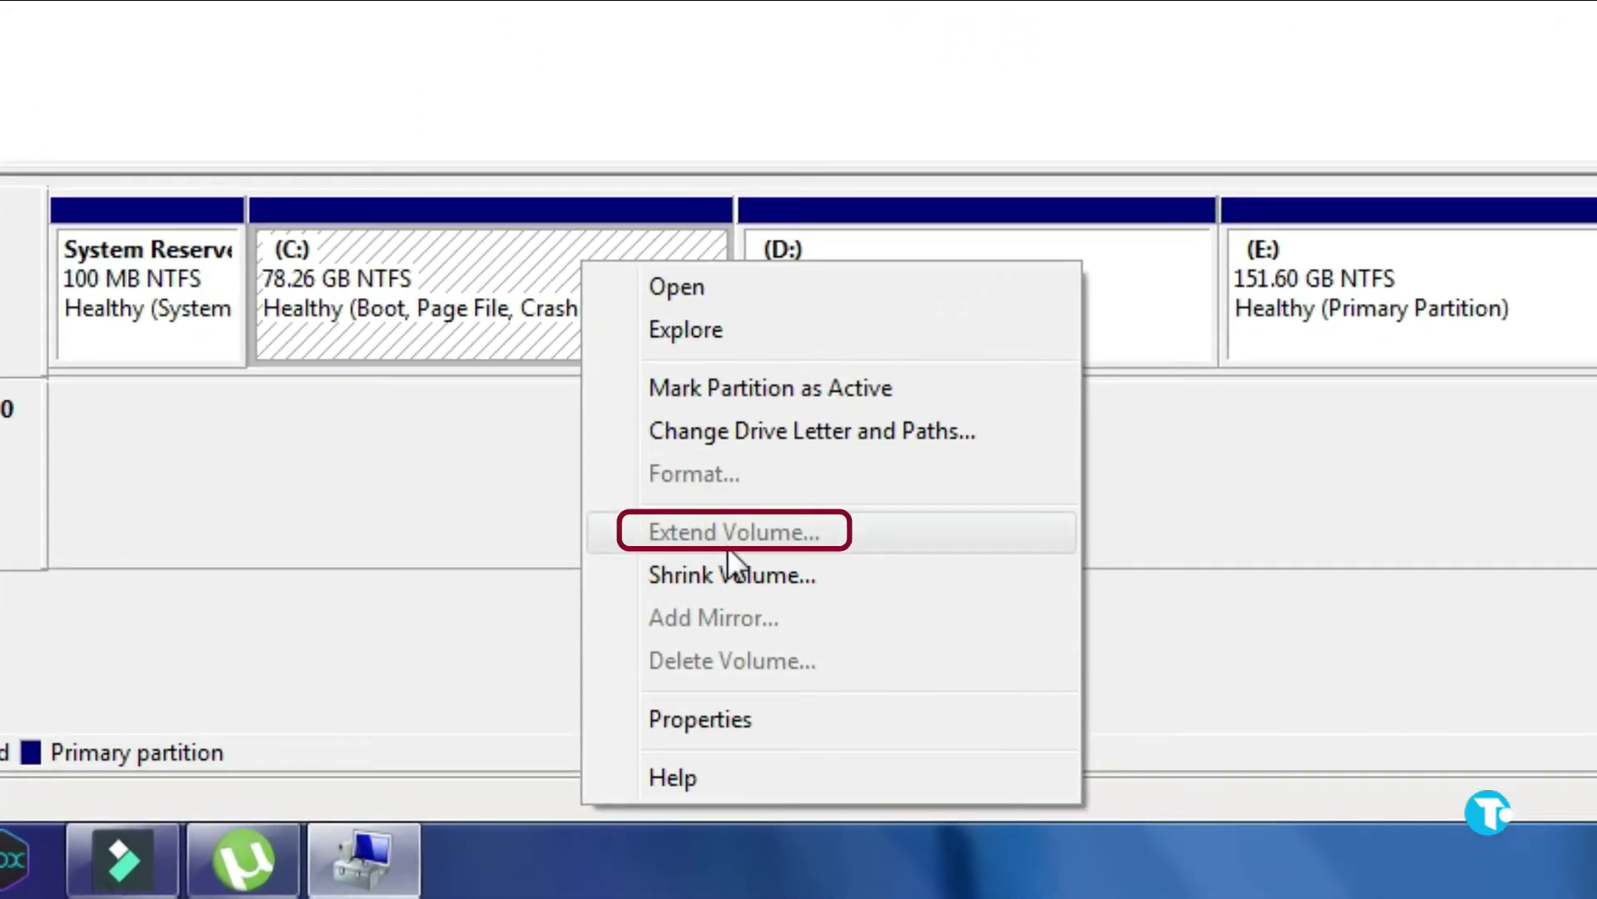
click(438, 430)
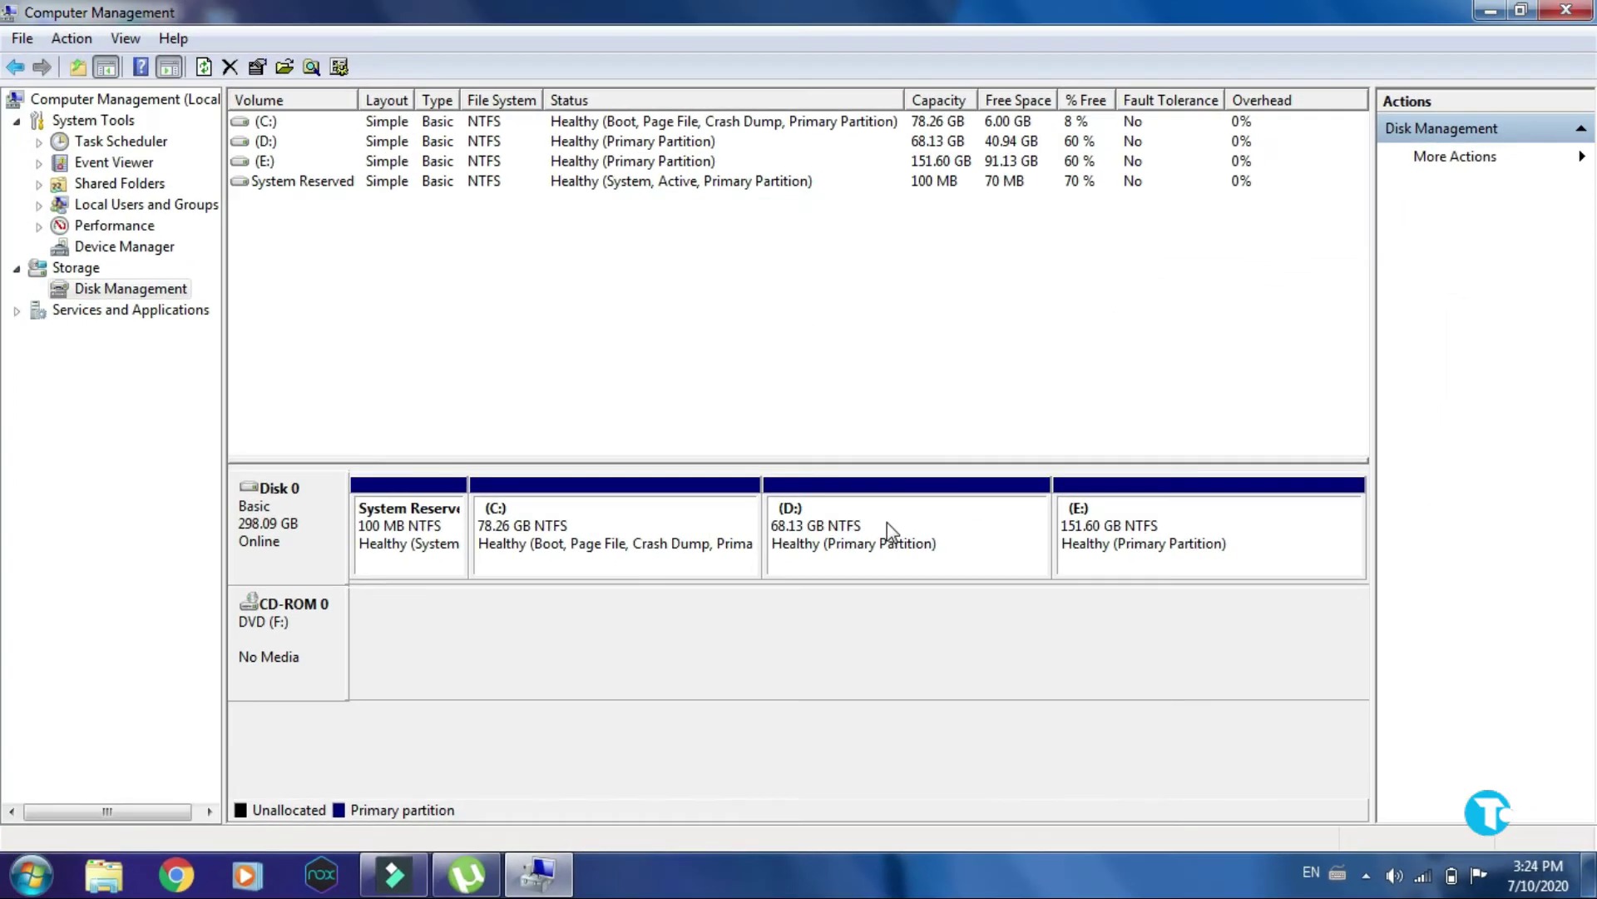
right_click(888, 521)
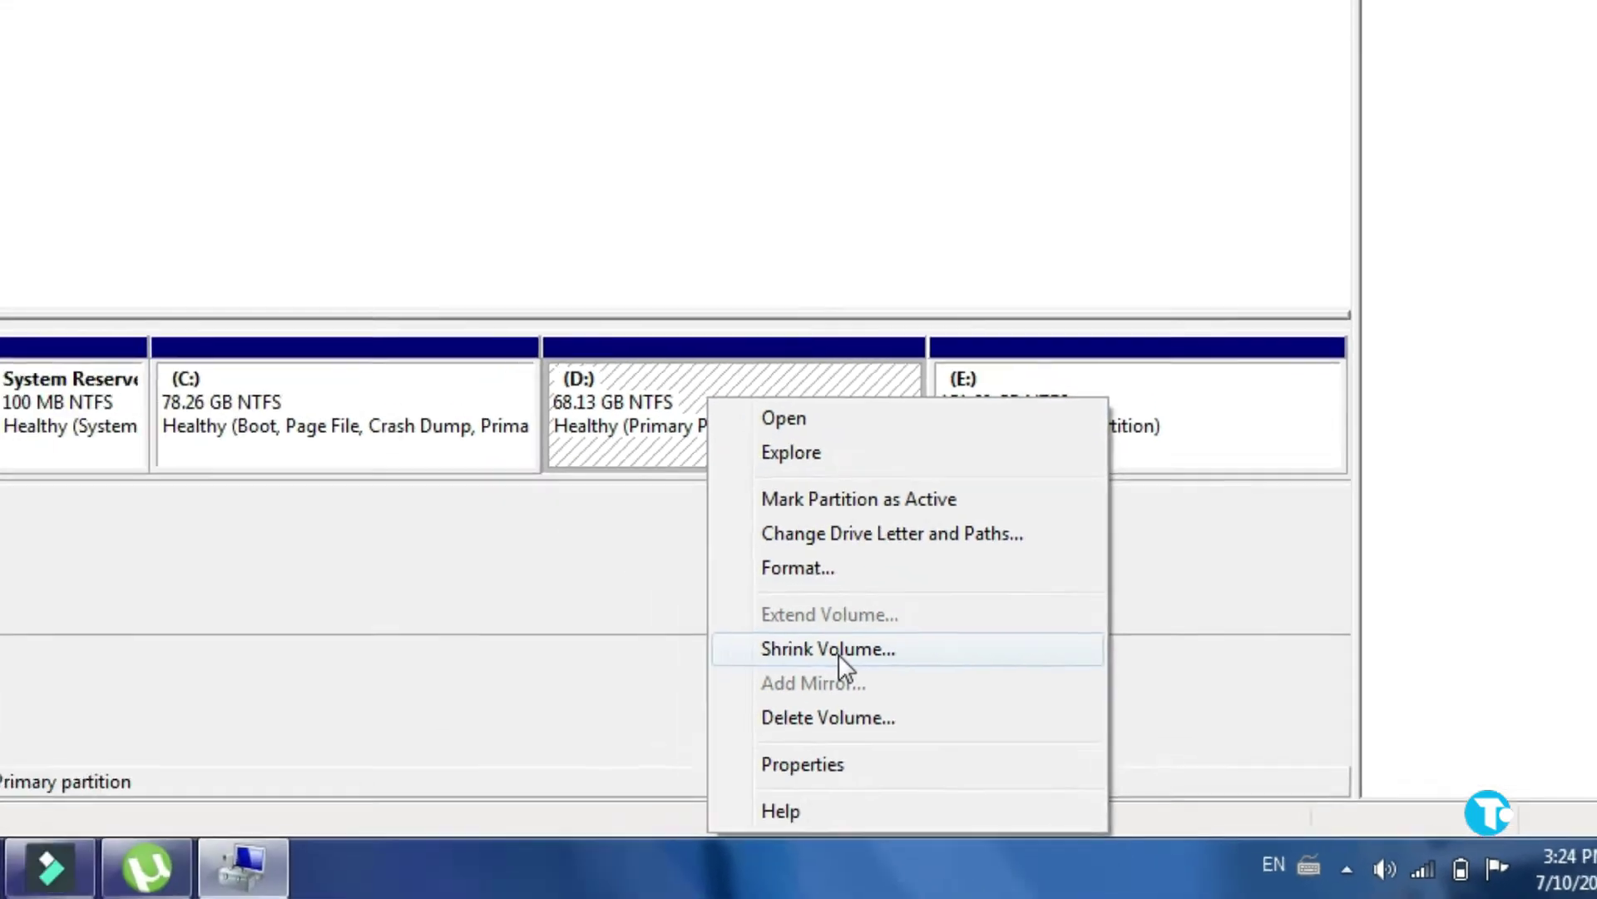
click(681, 586)
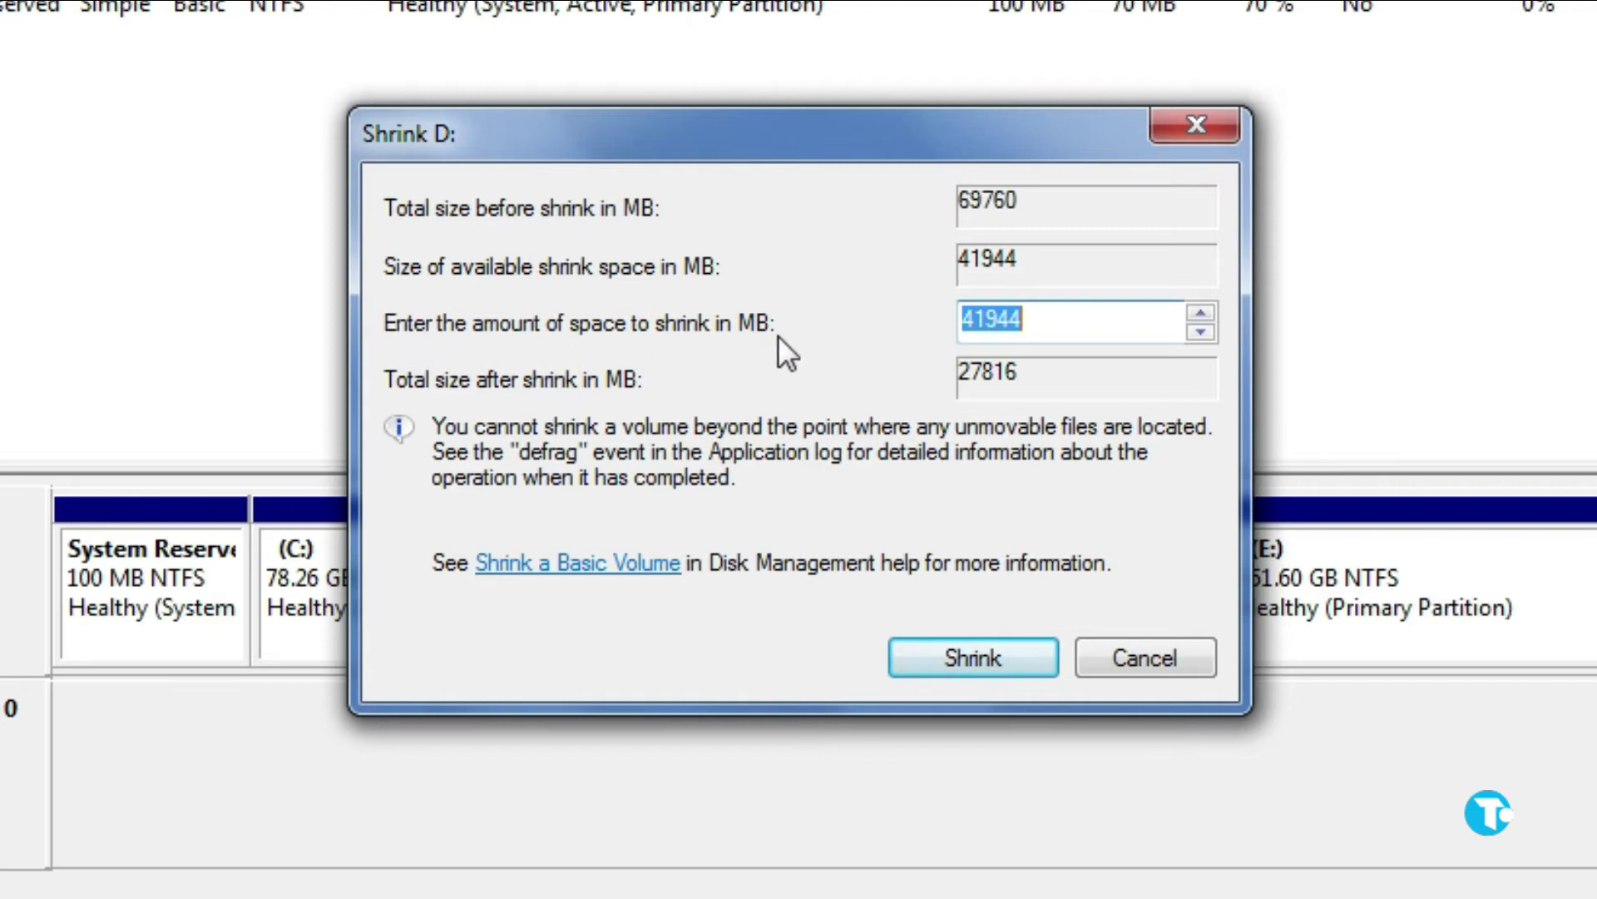
Shrink D: by 8000 MB, leaving 7.81 GB of unallocated space.
click(1065, 327)
key(BackSpace)
key(BackSpace)
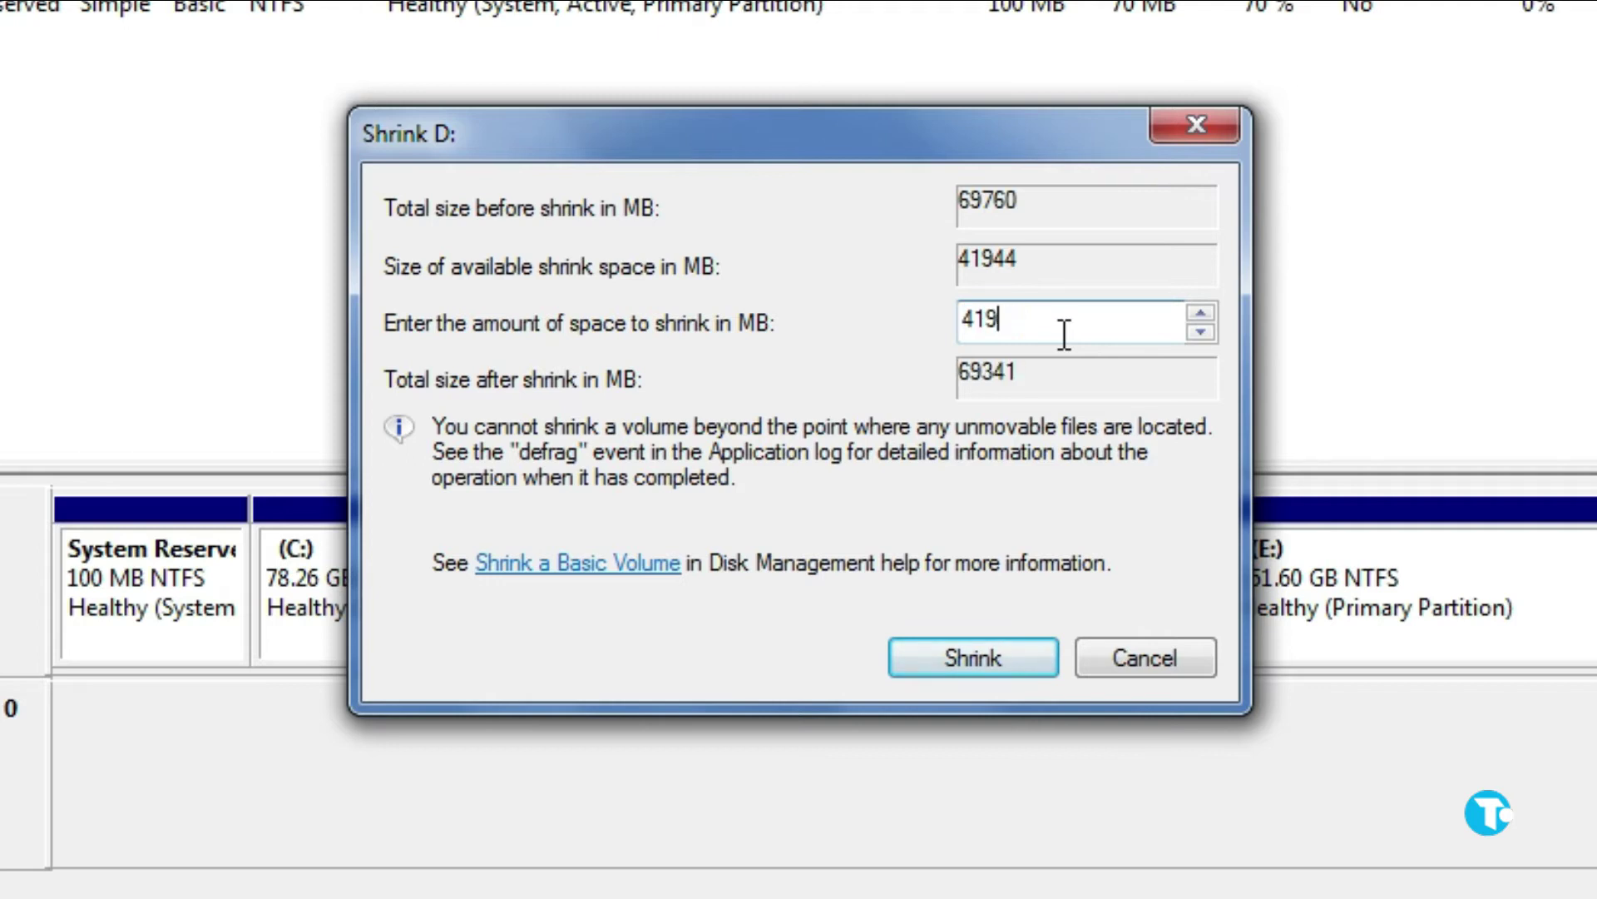
key(BackSpace)
key(BackSpace)
key(BackSpace)
text(80)
text(00)
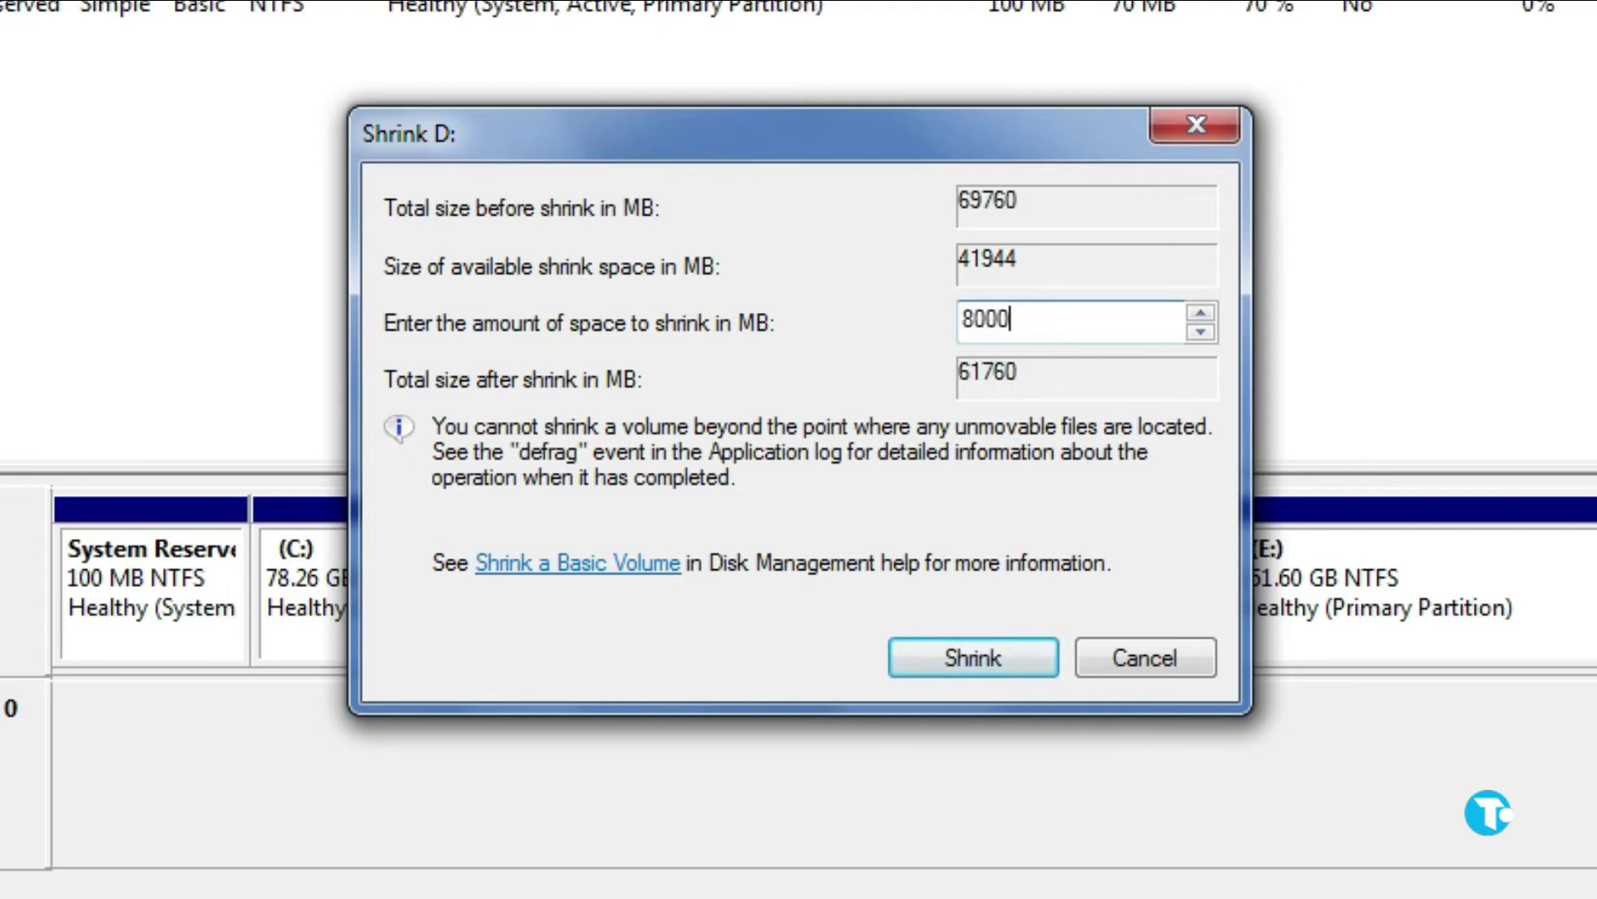
click(977, 656)
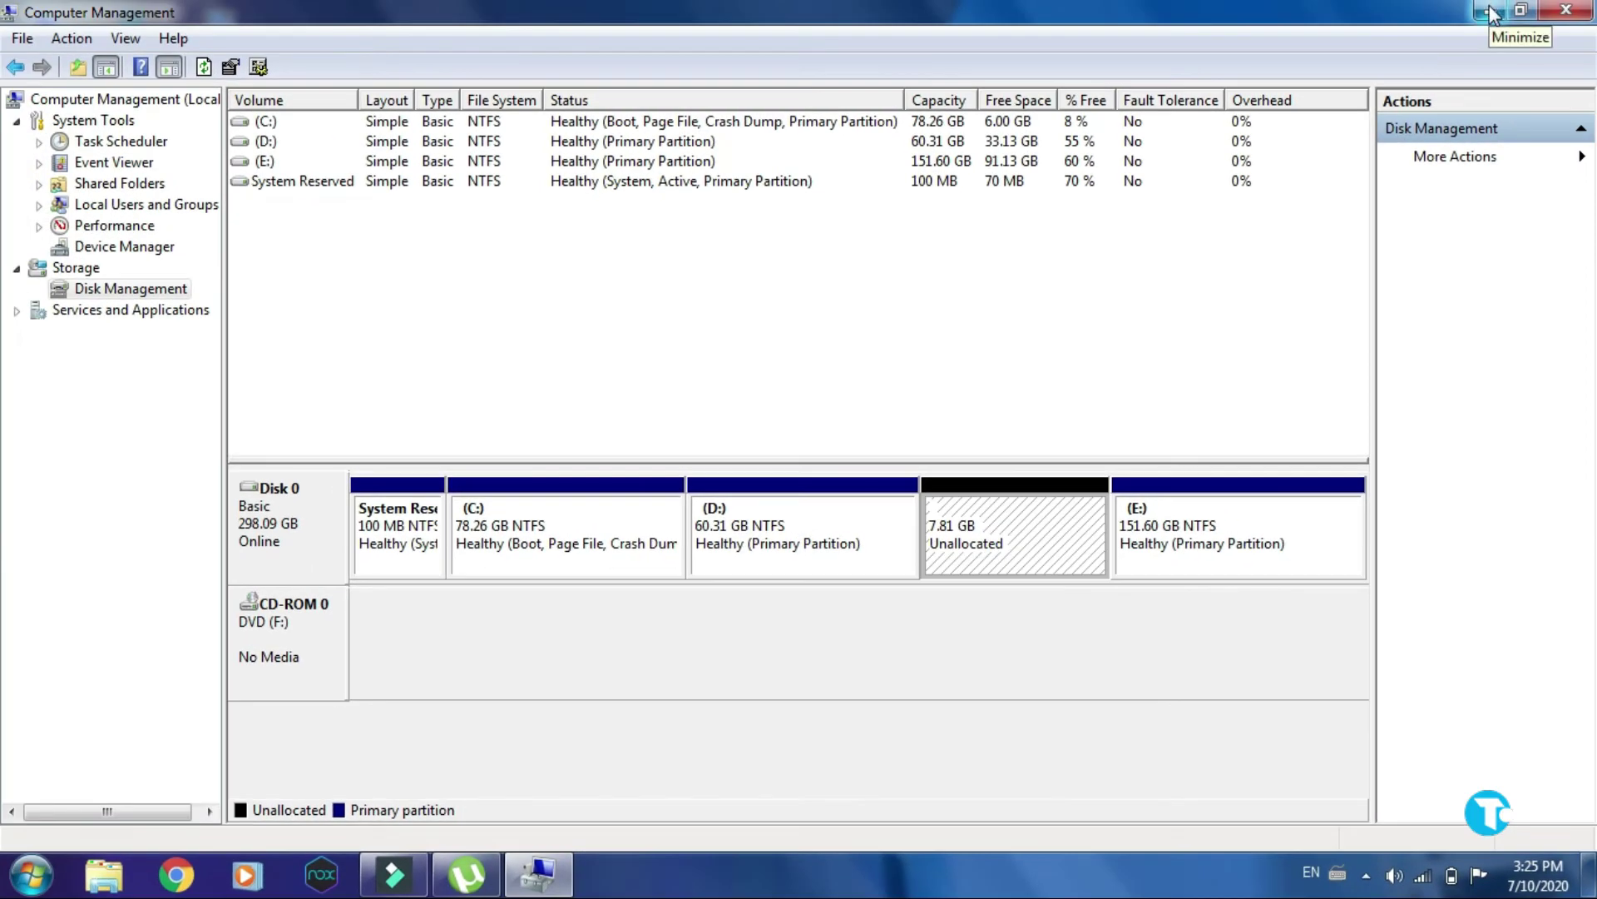
Search Google for 'easeUS Partition Master filehippo' and open the FileHippo download page.
click(1493, 13)
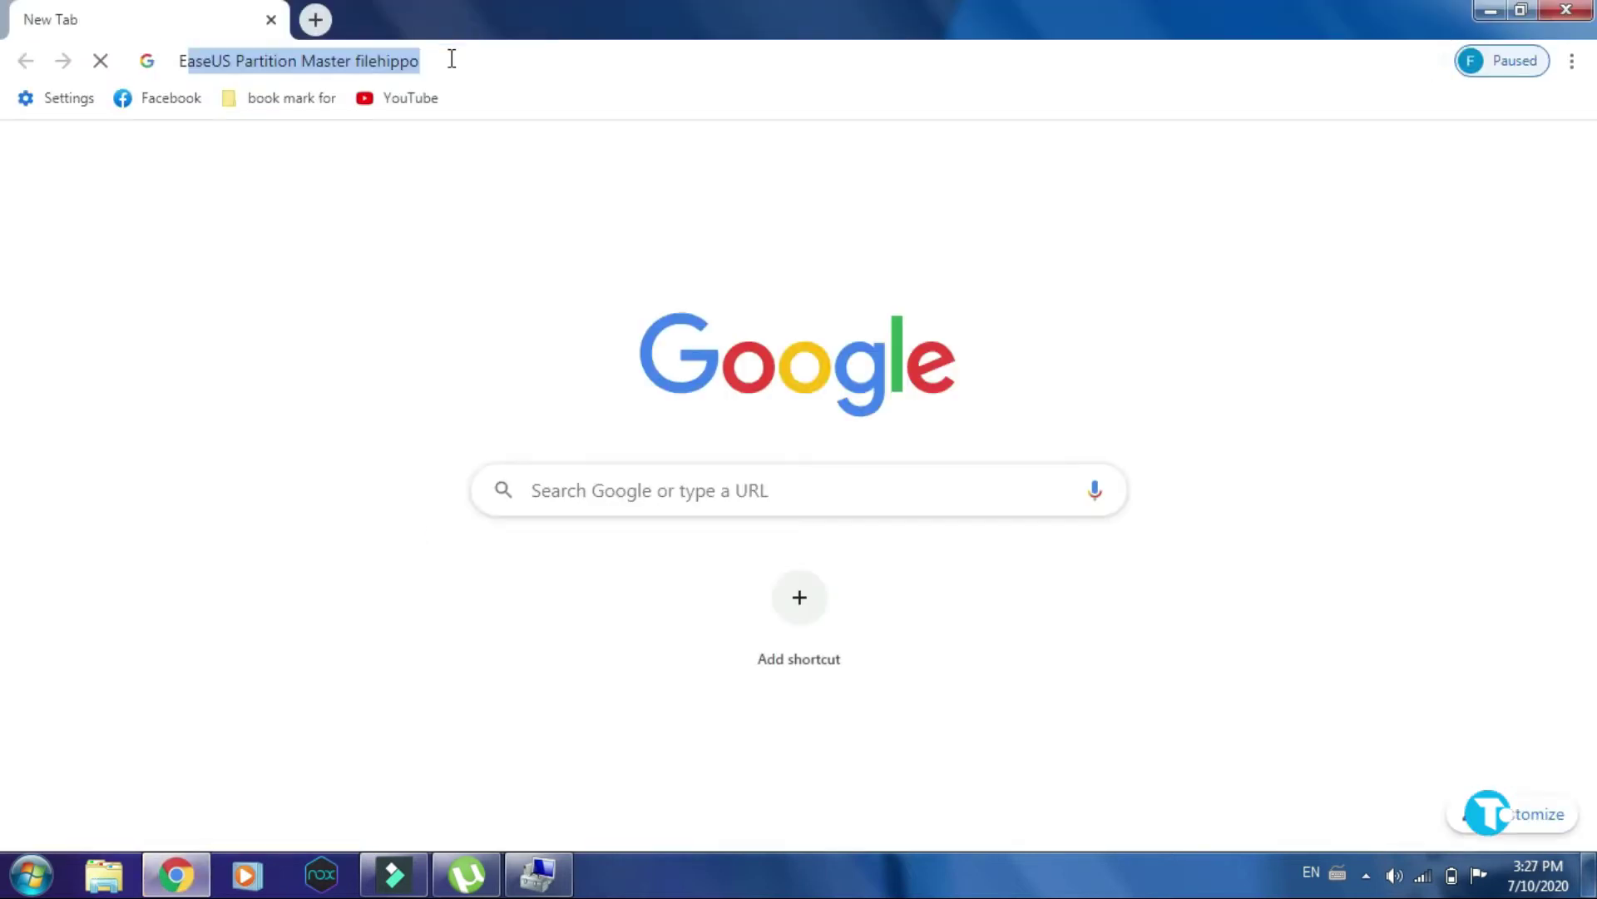
text(ase)
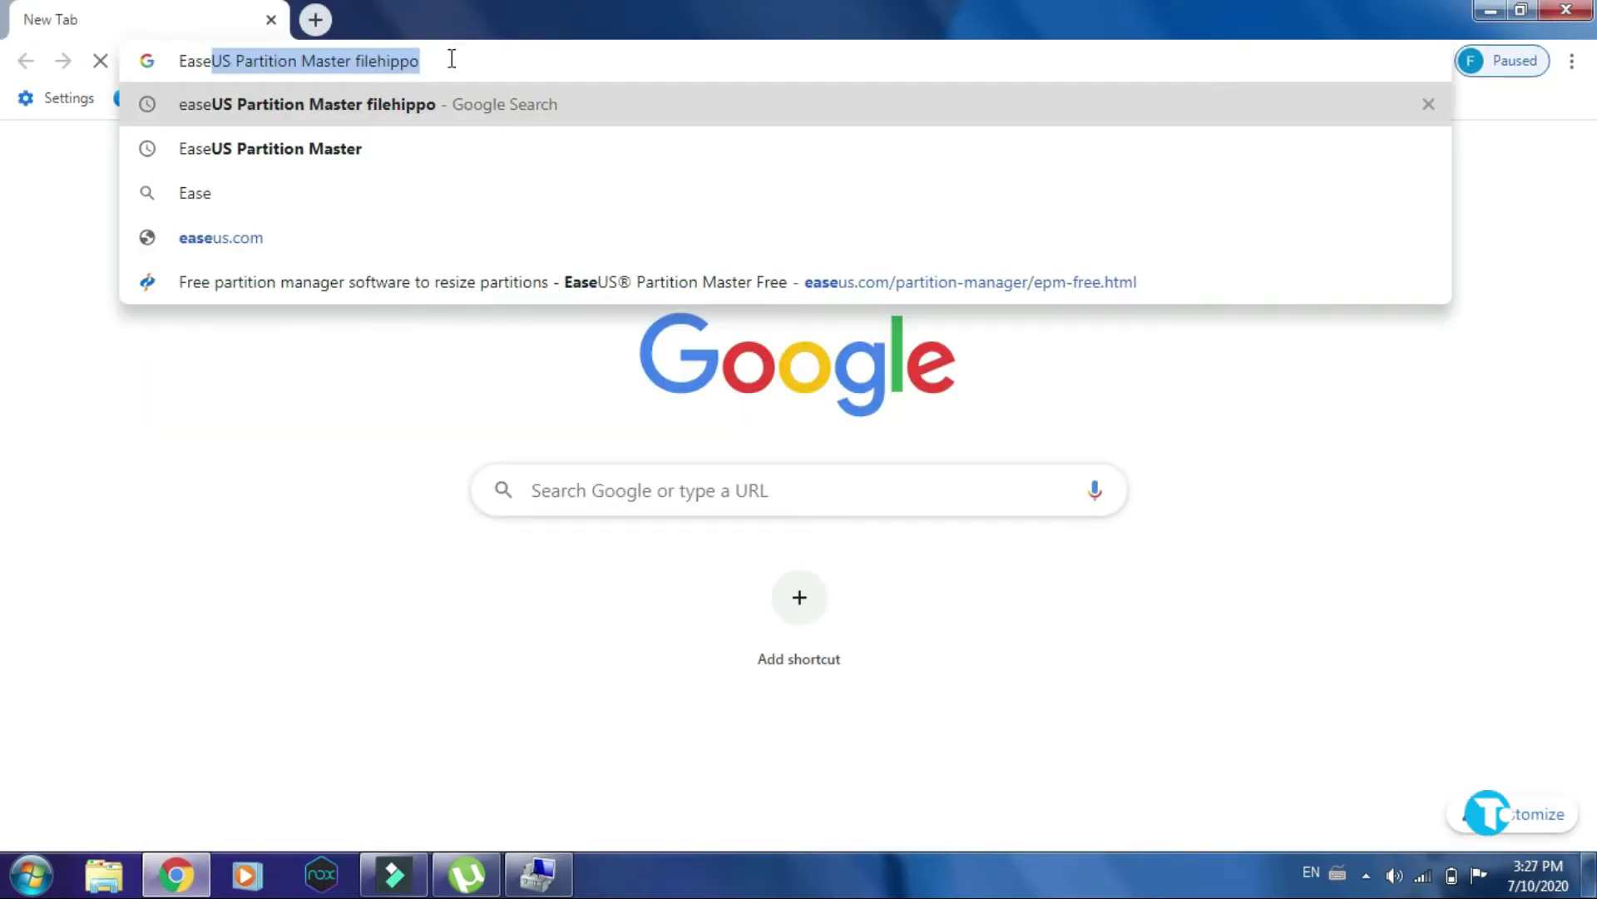
text(US )
text(P)
text(ar)
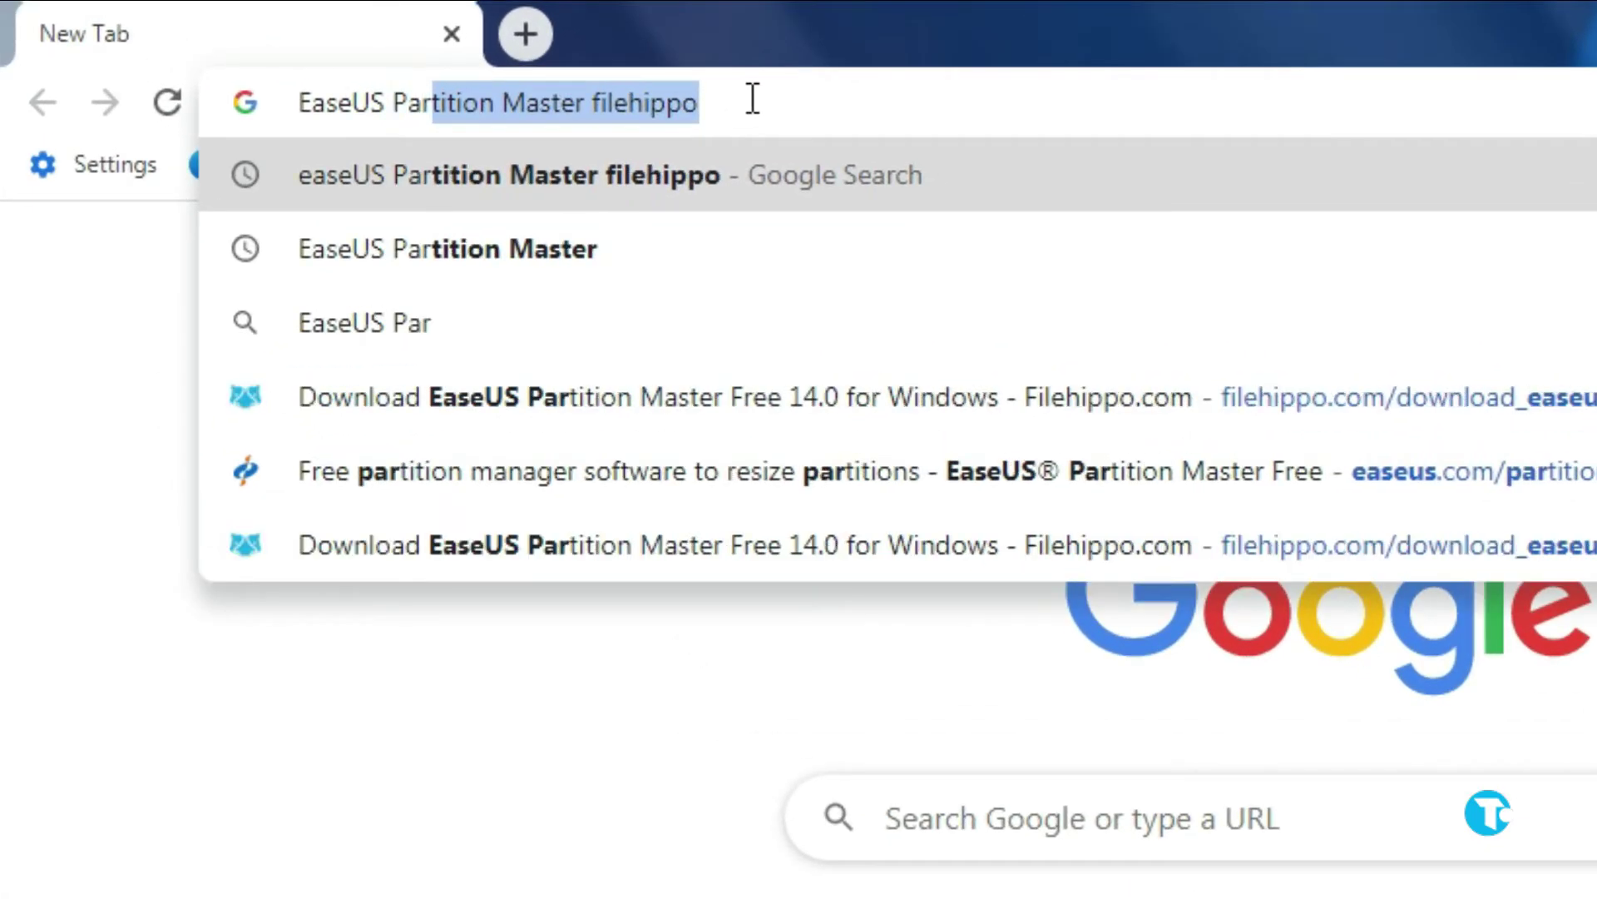
text(tition Master)
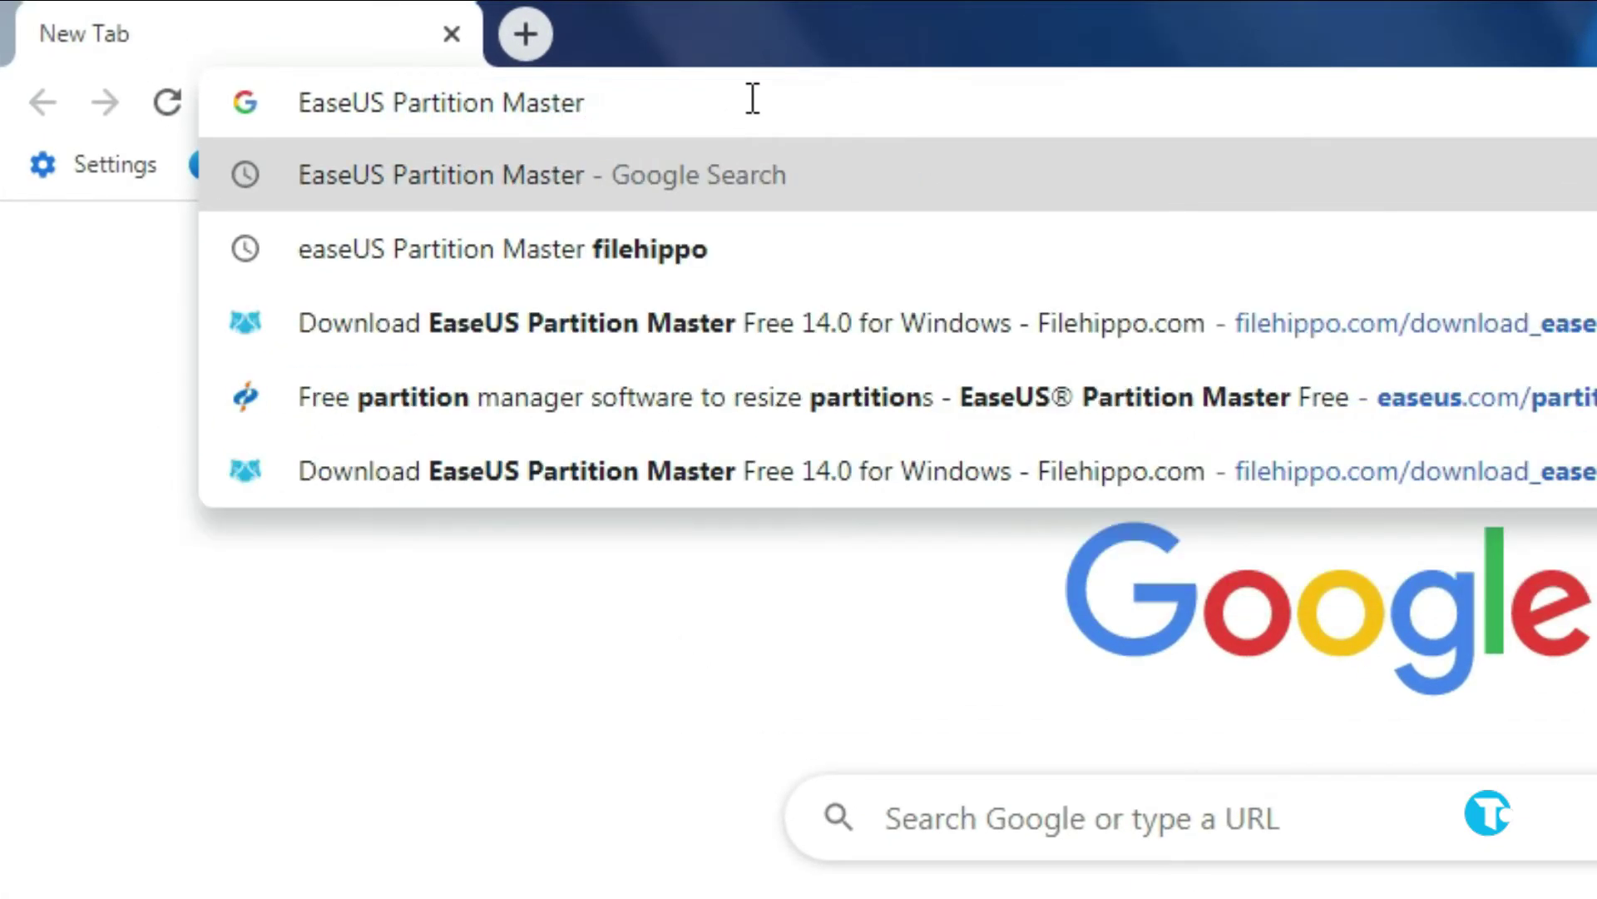
text( filehipp)
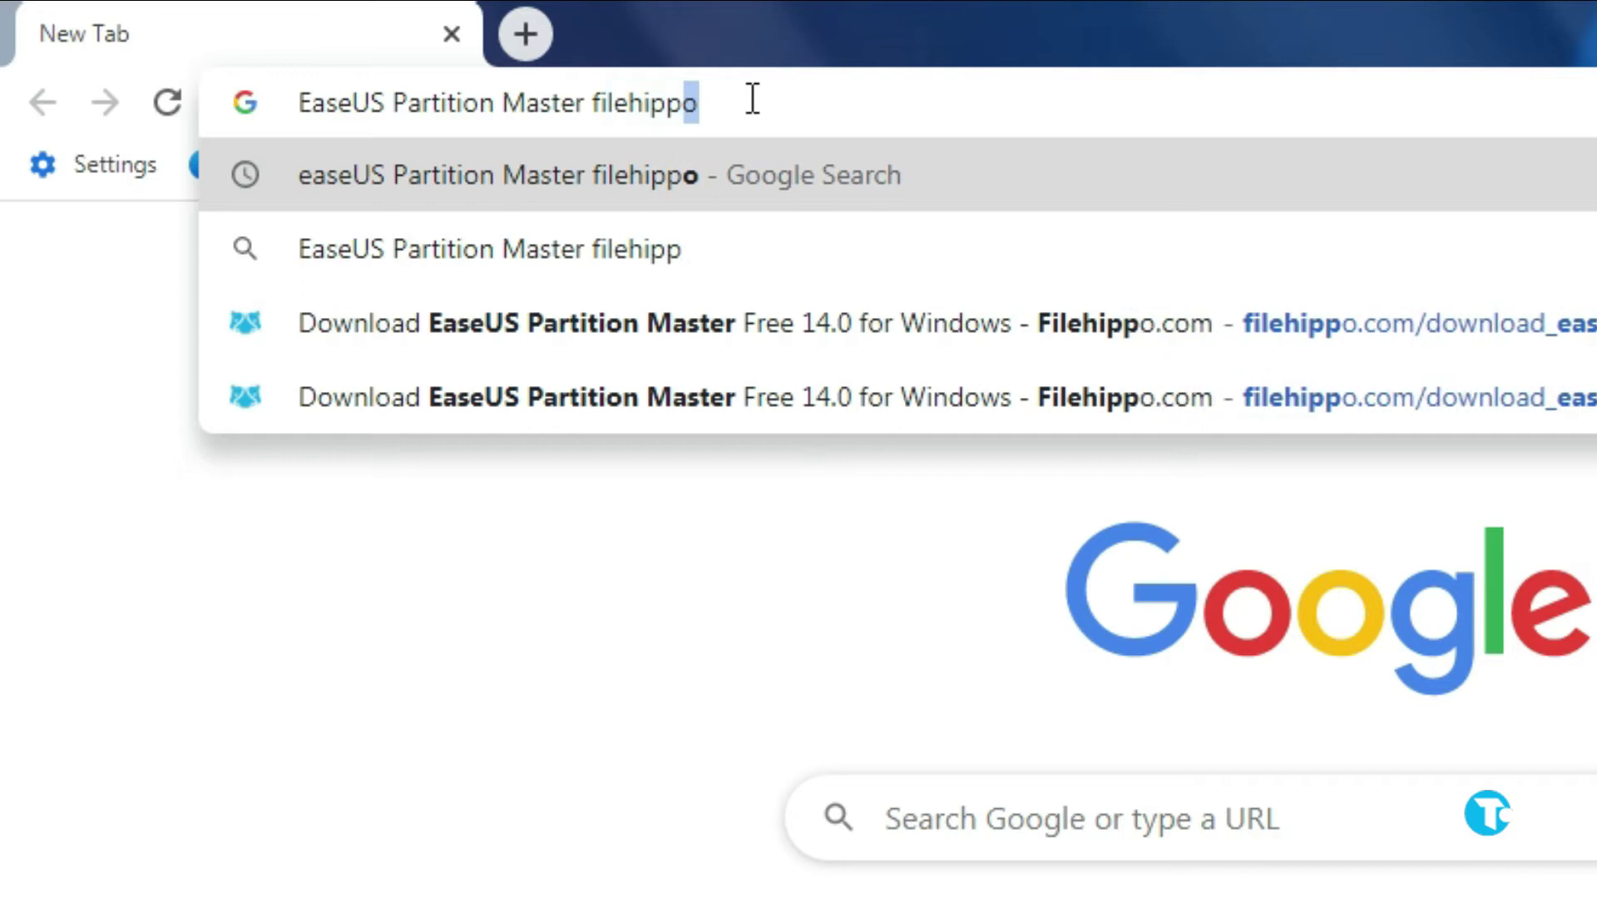
text(o)
key(Return)
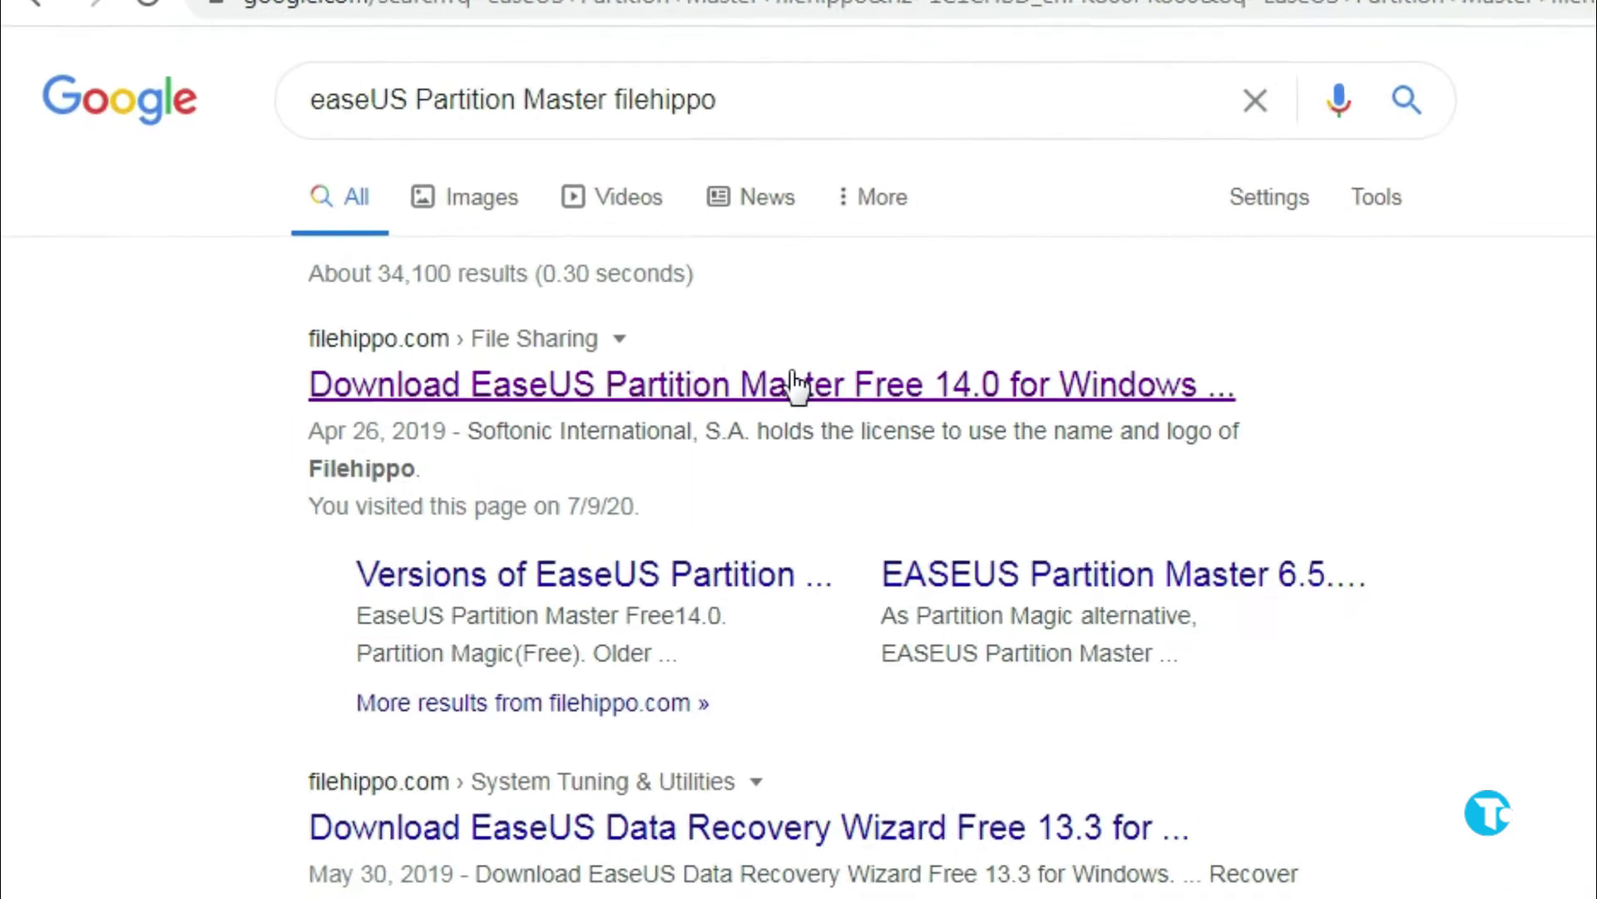
click(797, 383)
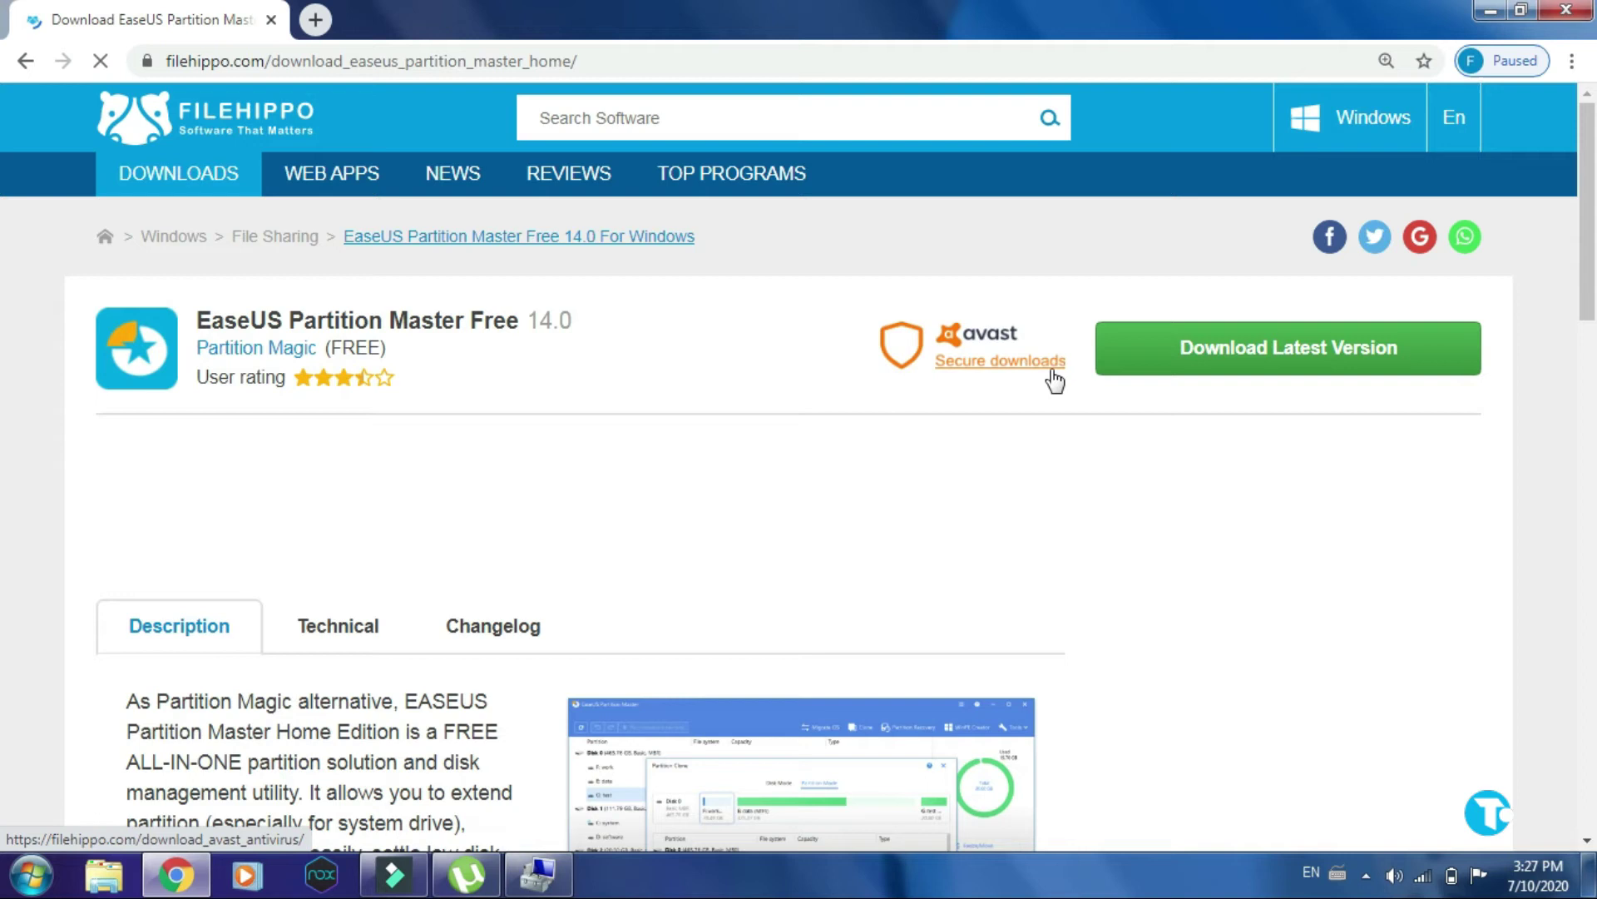
Download the latest EaseUS Partition Master installer, epm (1).exe (43.8 MB), from FileHippo.
click(1219, 362)
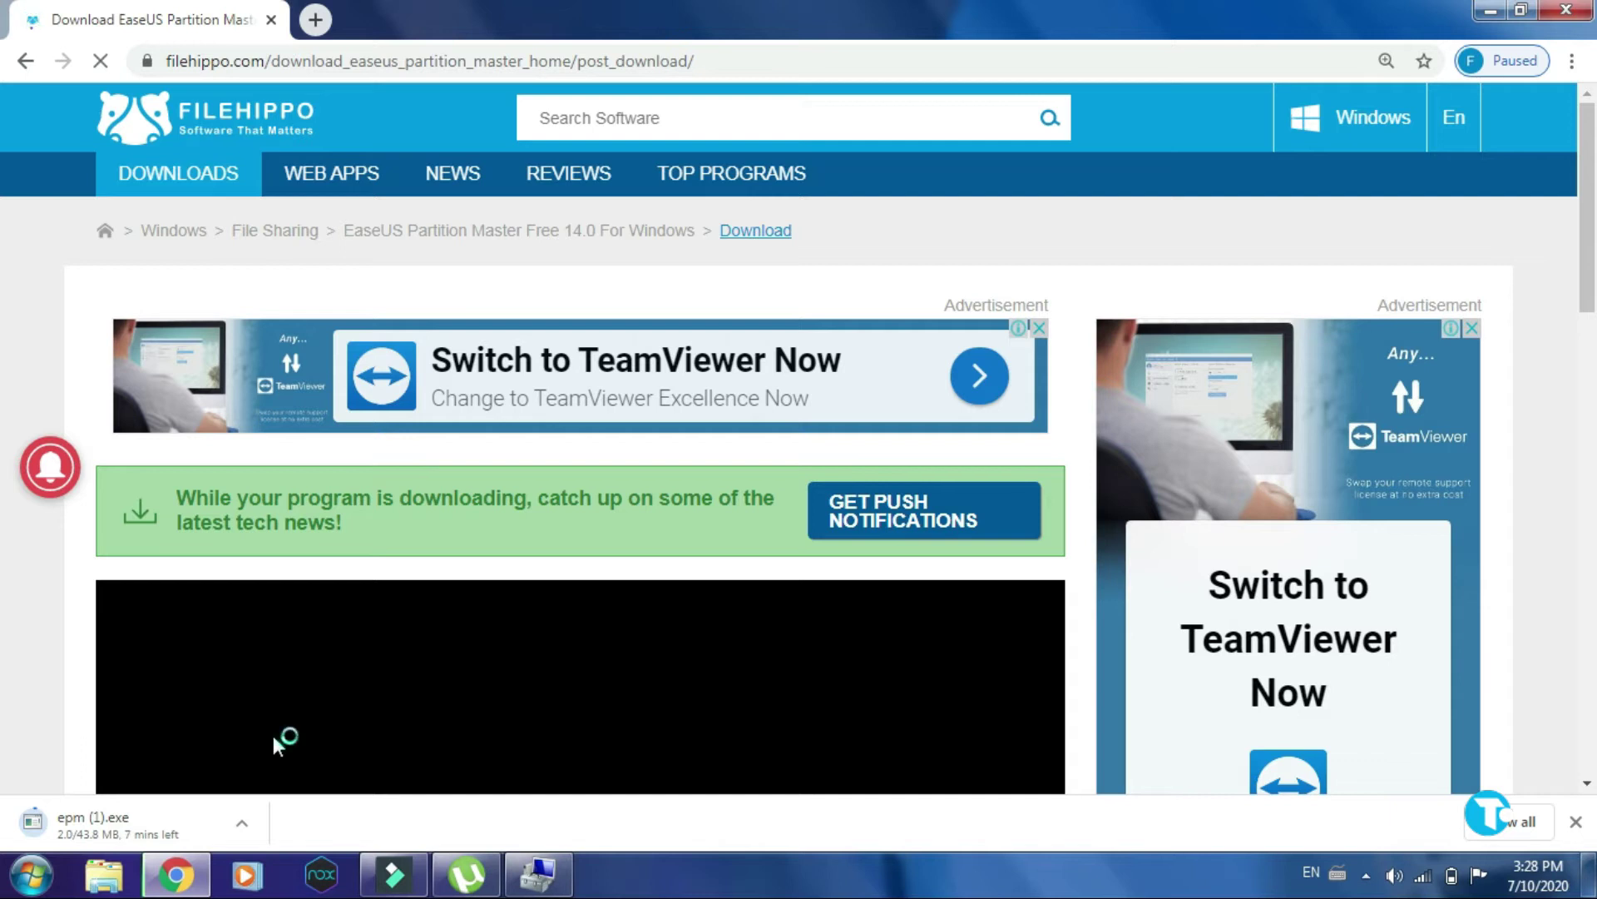
scroll(270, 732, down, 5)
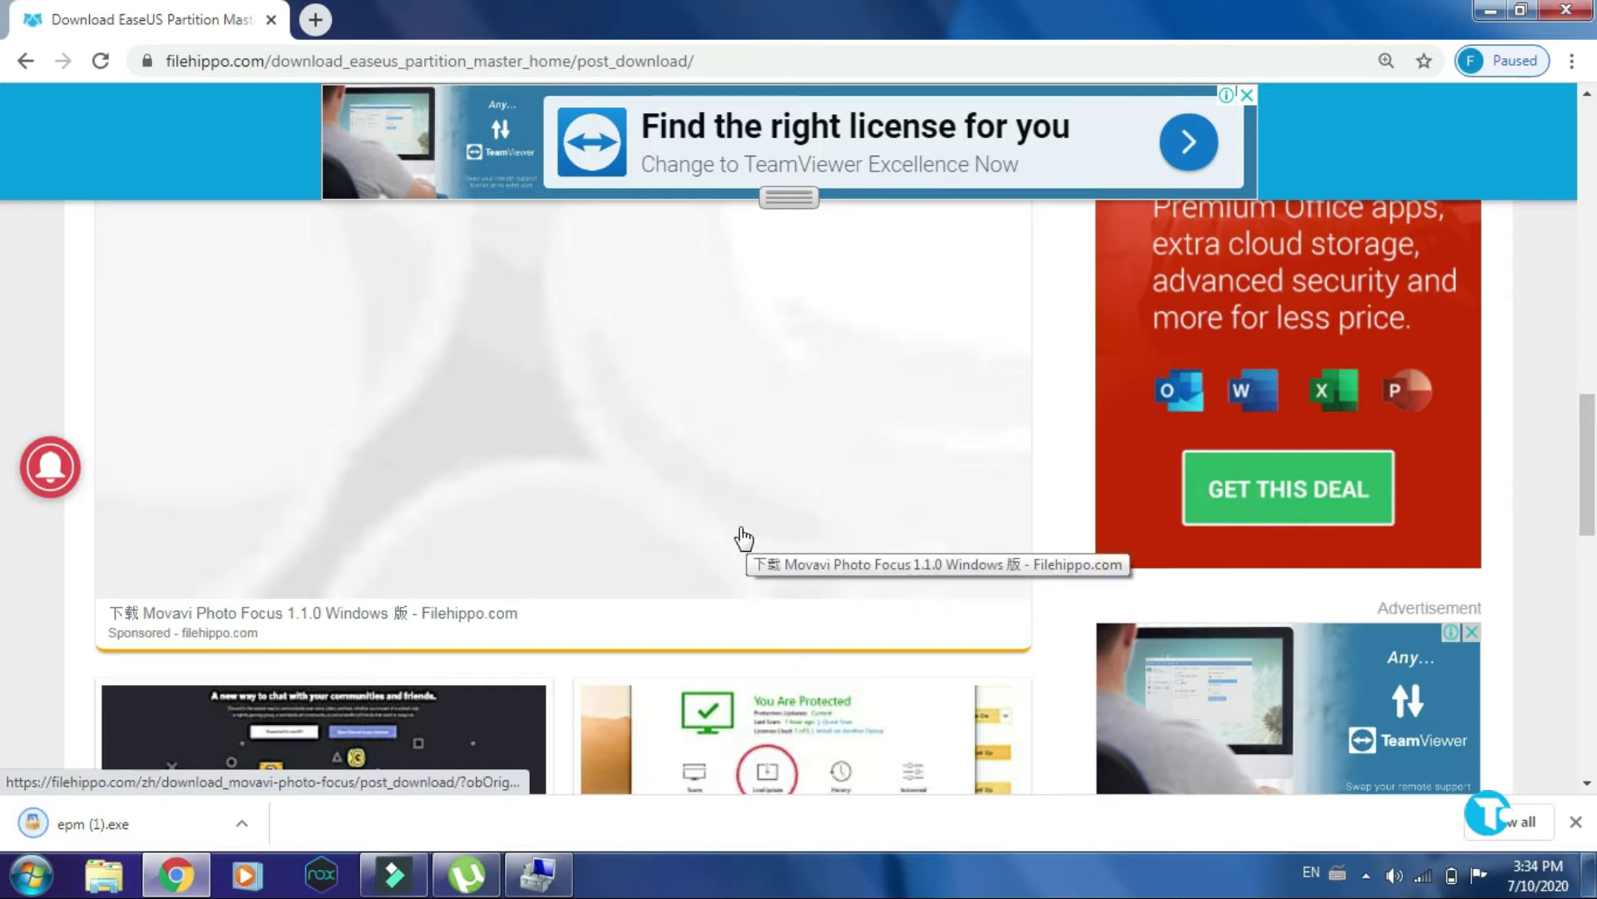
Install EaseUS Partition Master Free 14.0 from epm (1).exe in English into the default folder.
click(140, 825)
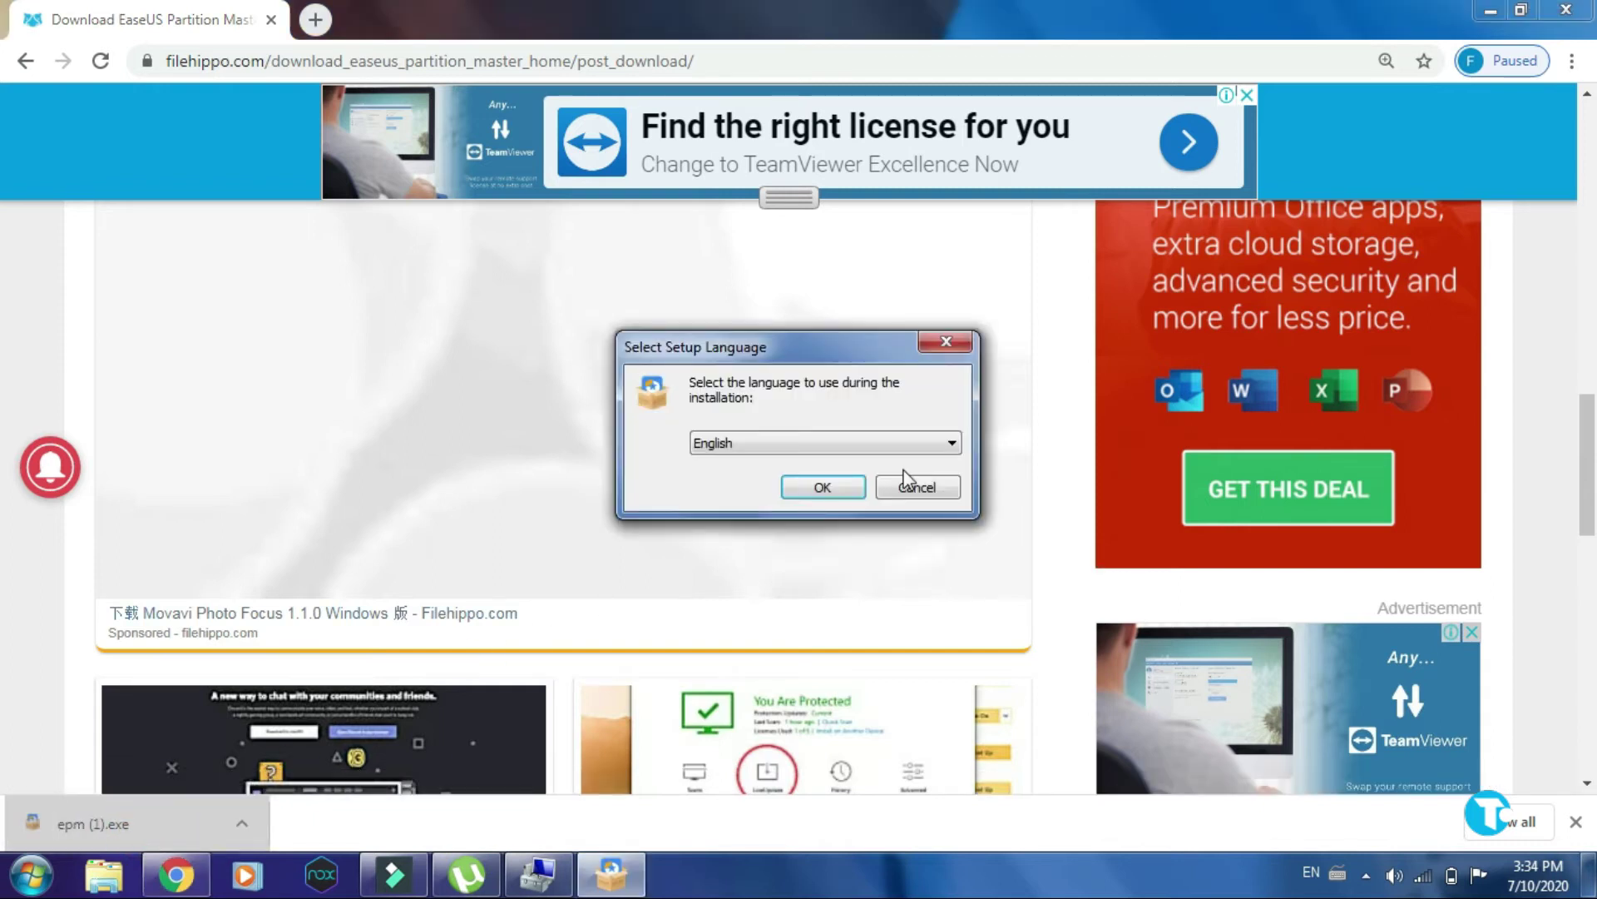
click(821, 487)
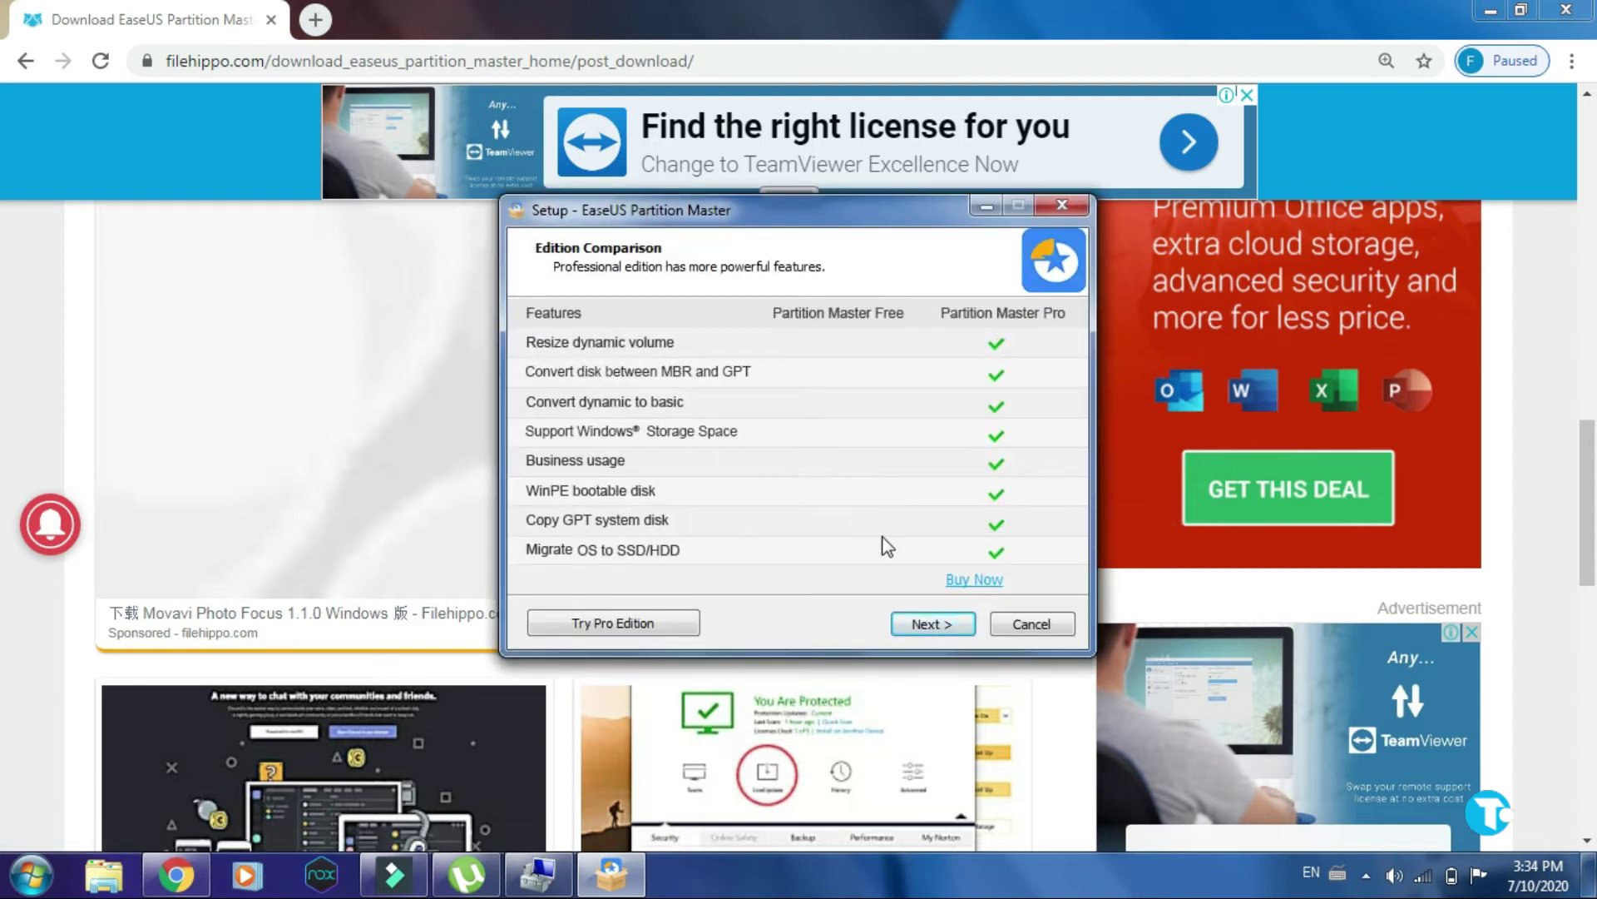
click(939, 628)
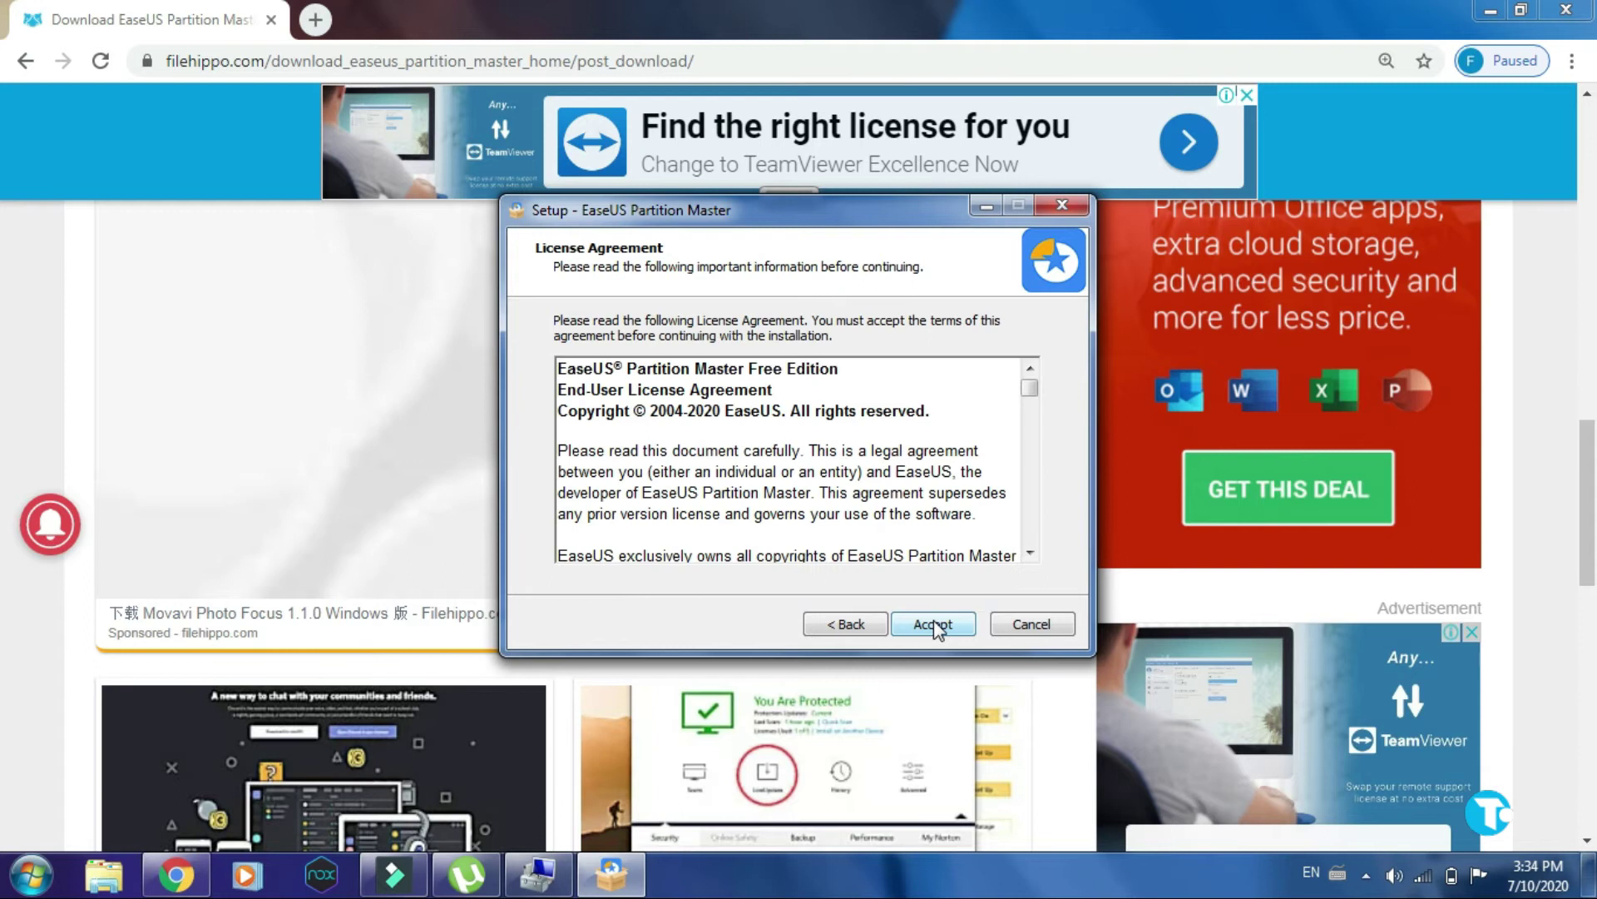
drag(1030, 387, 1056, 493)
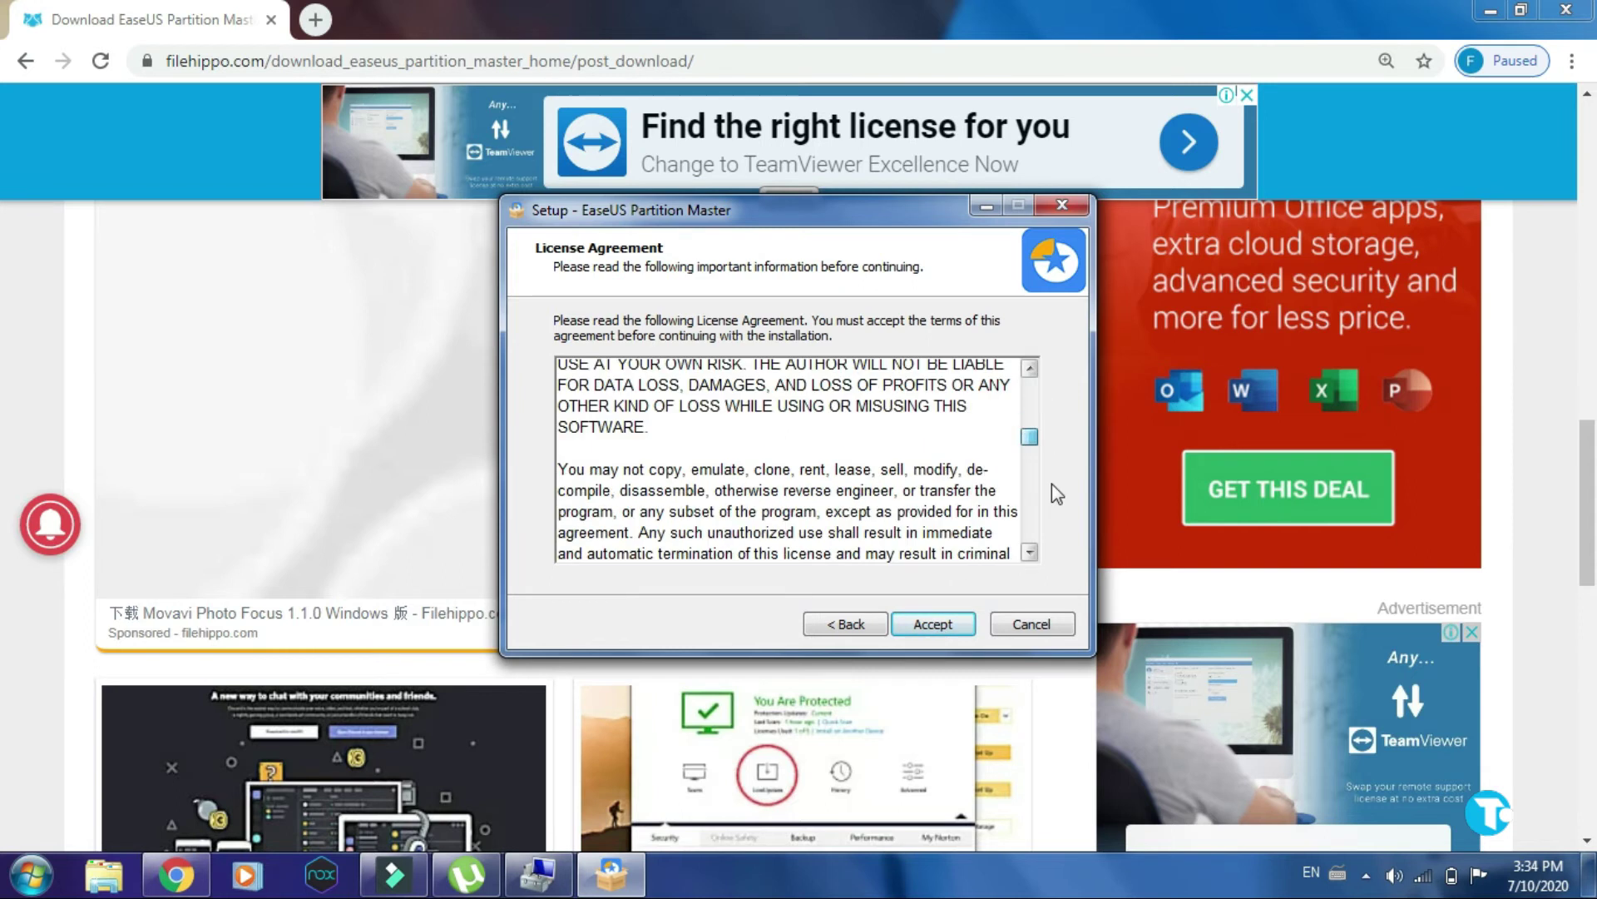
click(939, 624)
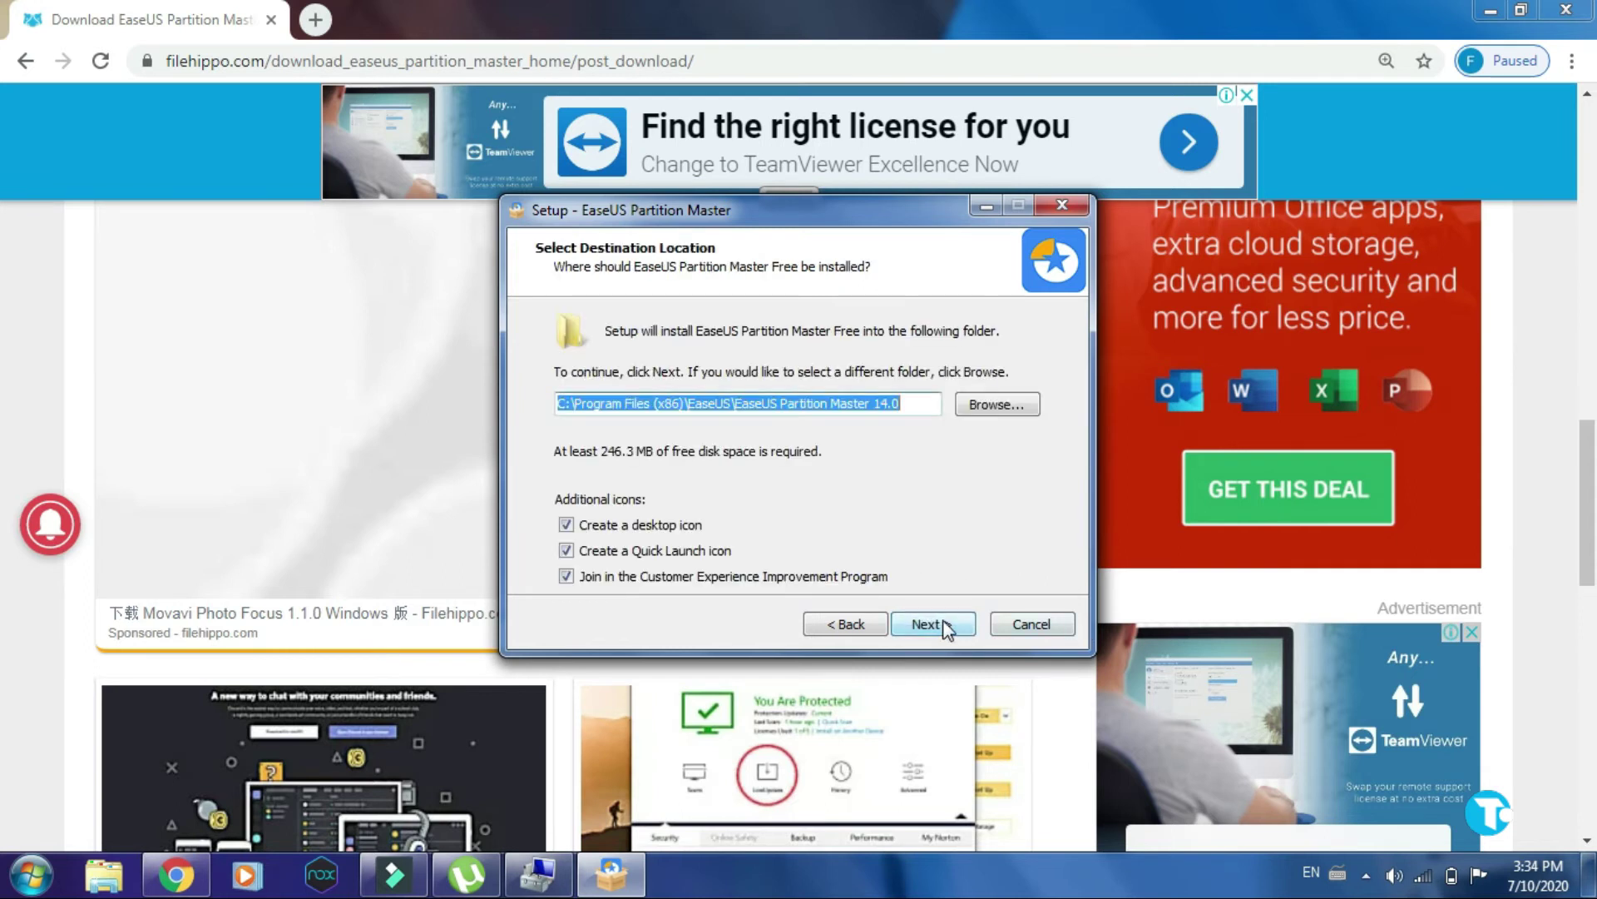
key(Return)
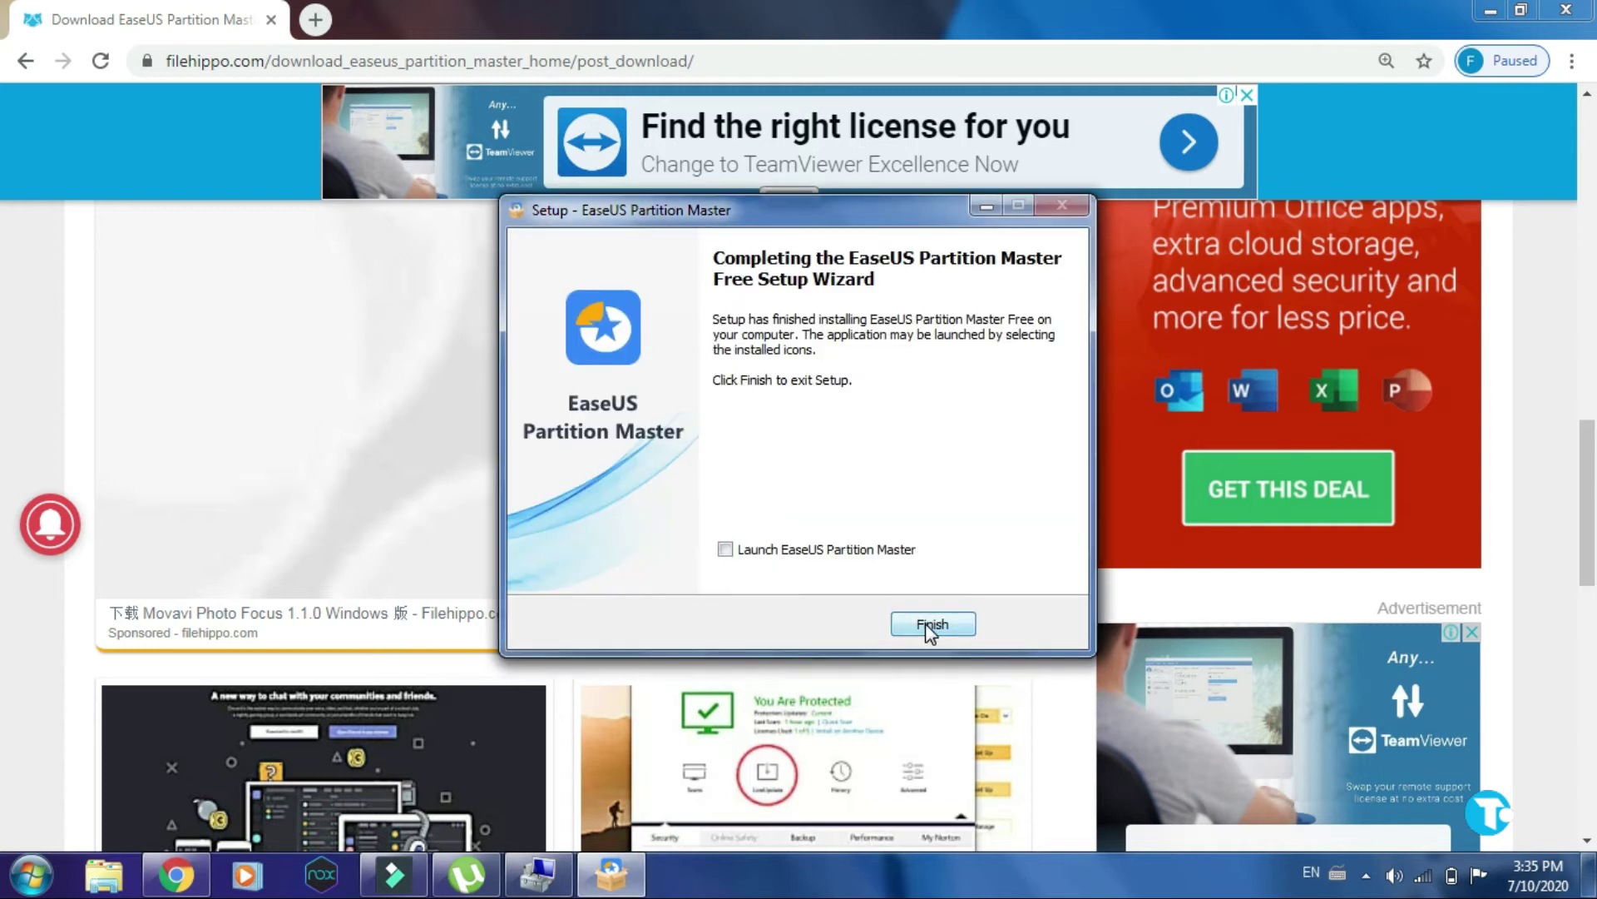
click(930, 627)
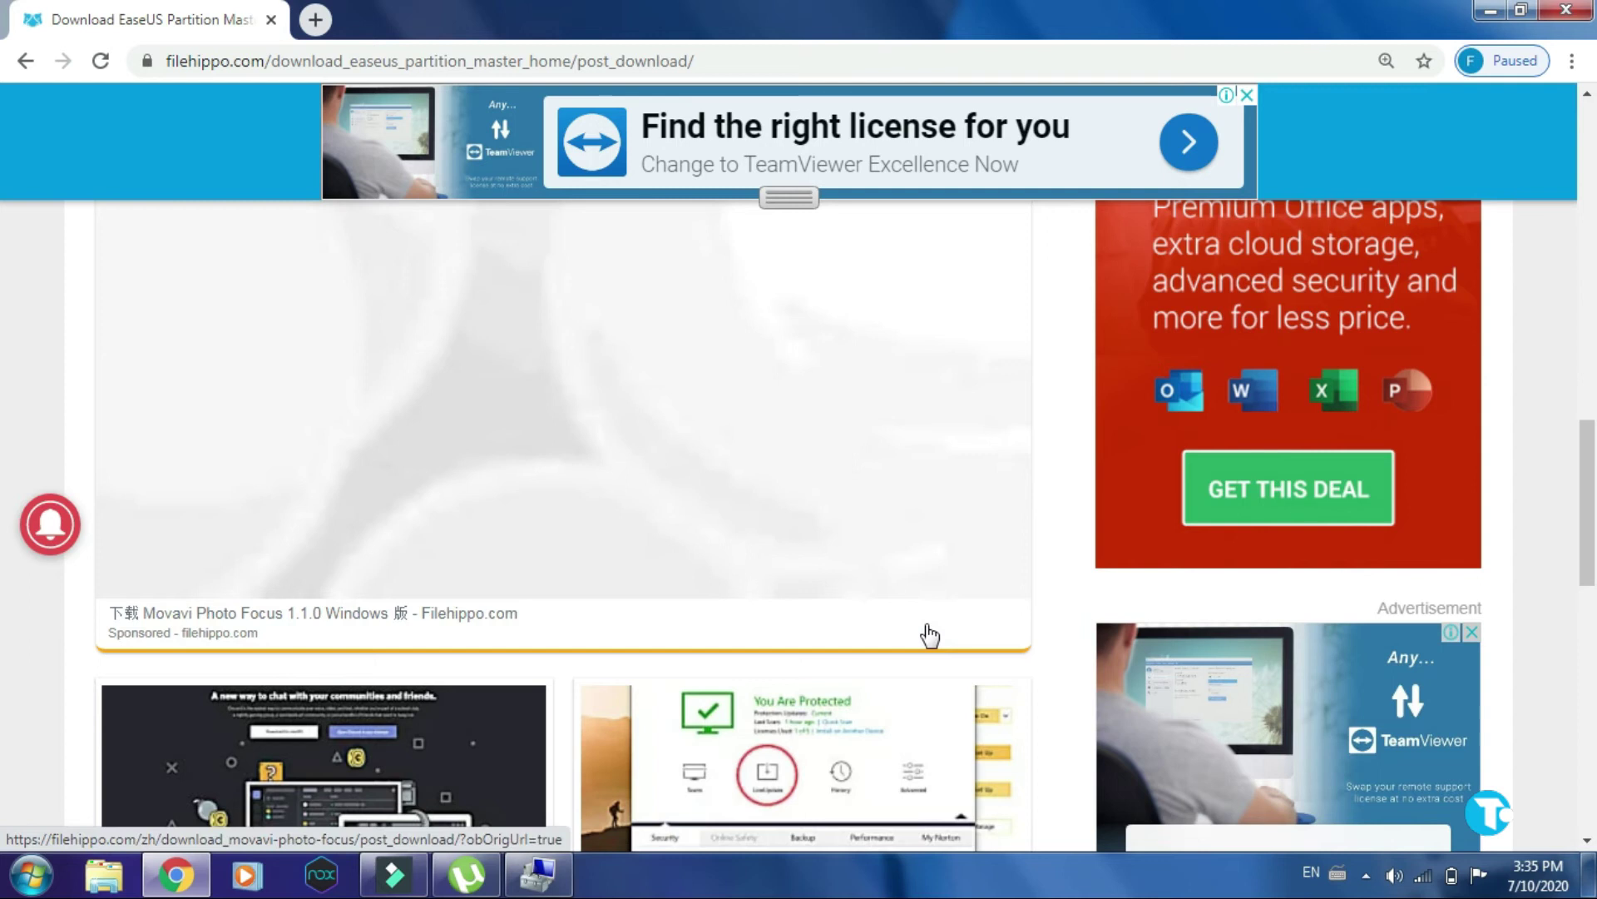
Launch EaseUS Partition Master from its desktop shortcut and close the Upgrade Now offer.
click(1489, 10)
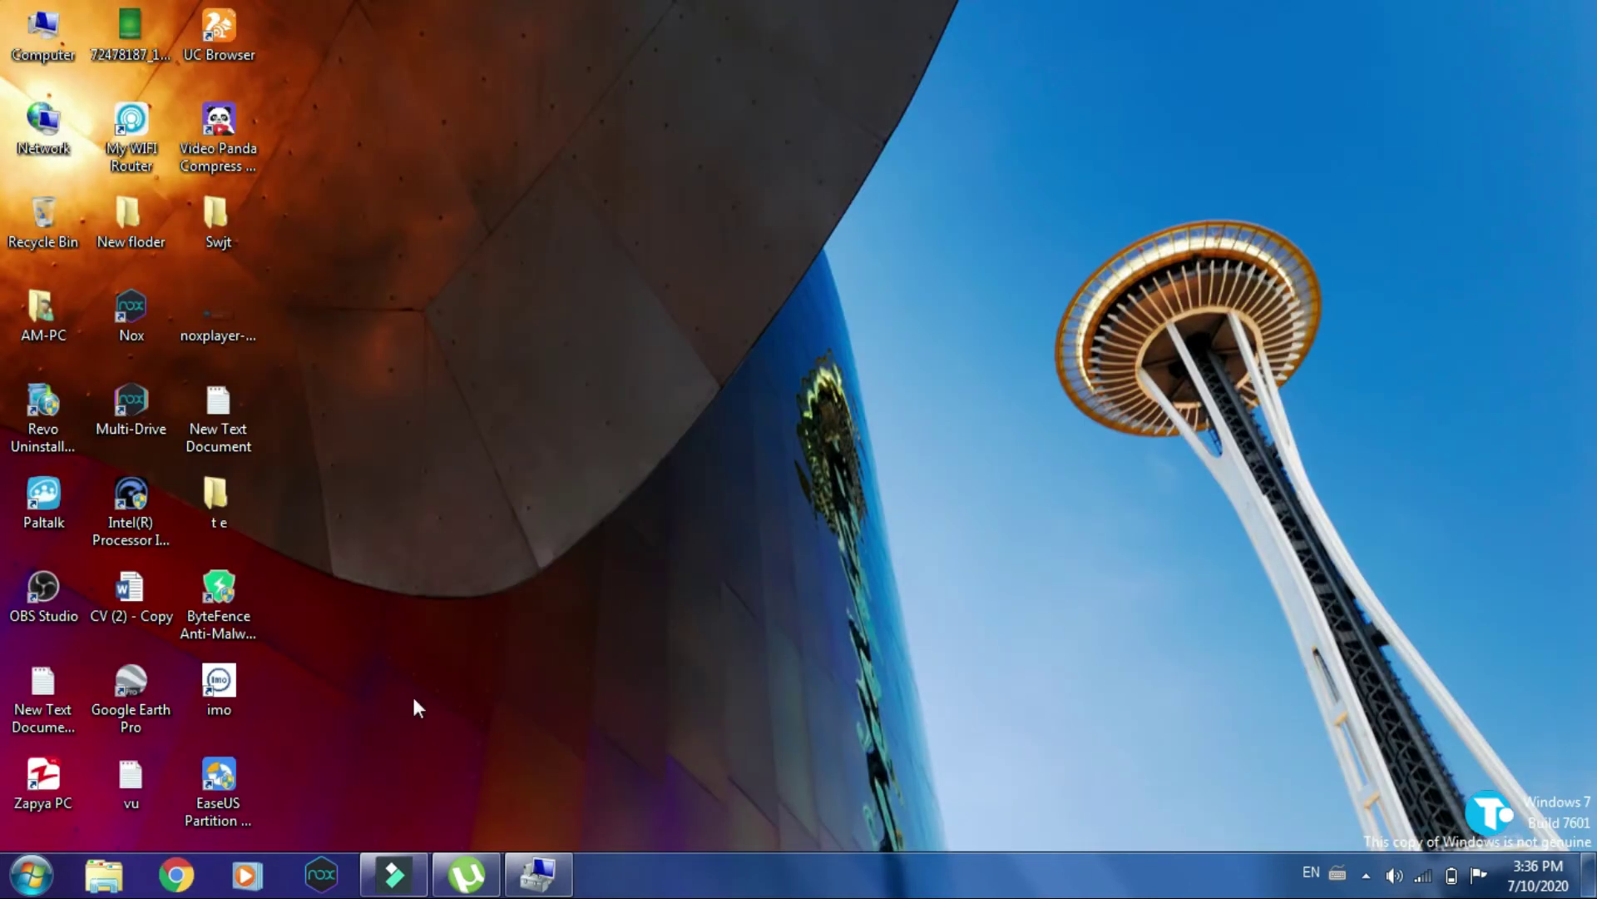
click(213, 787)
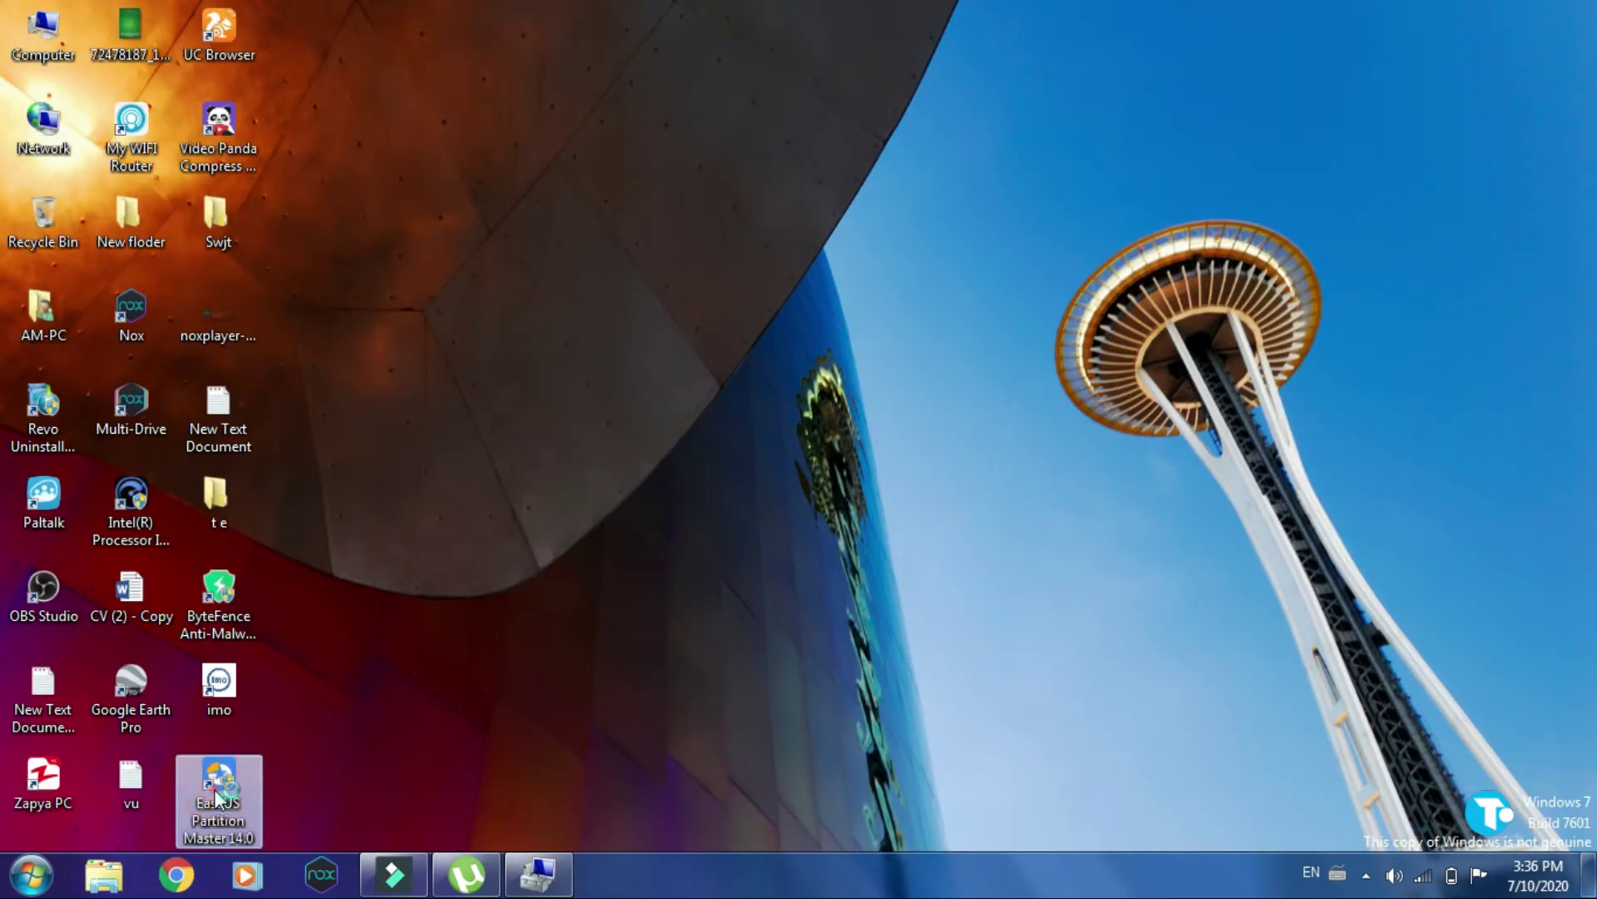
double_click(218, 794)
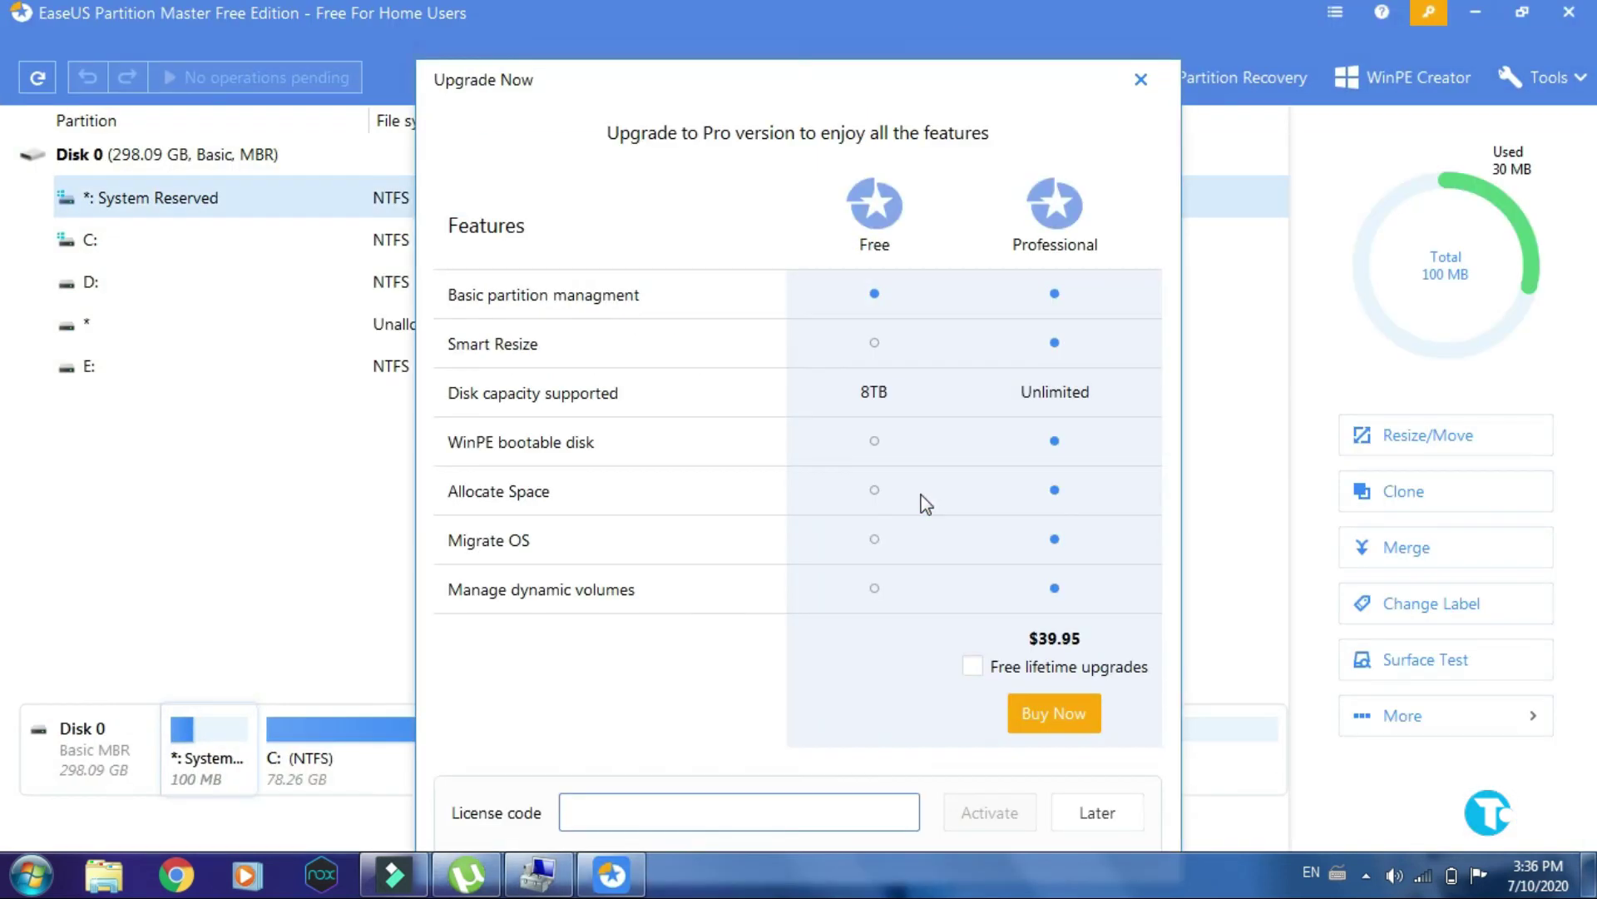
click(1141, 79)
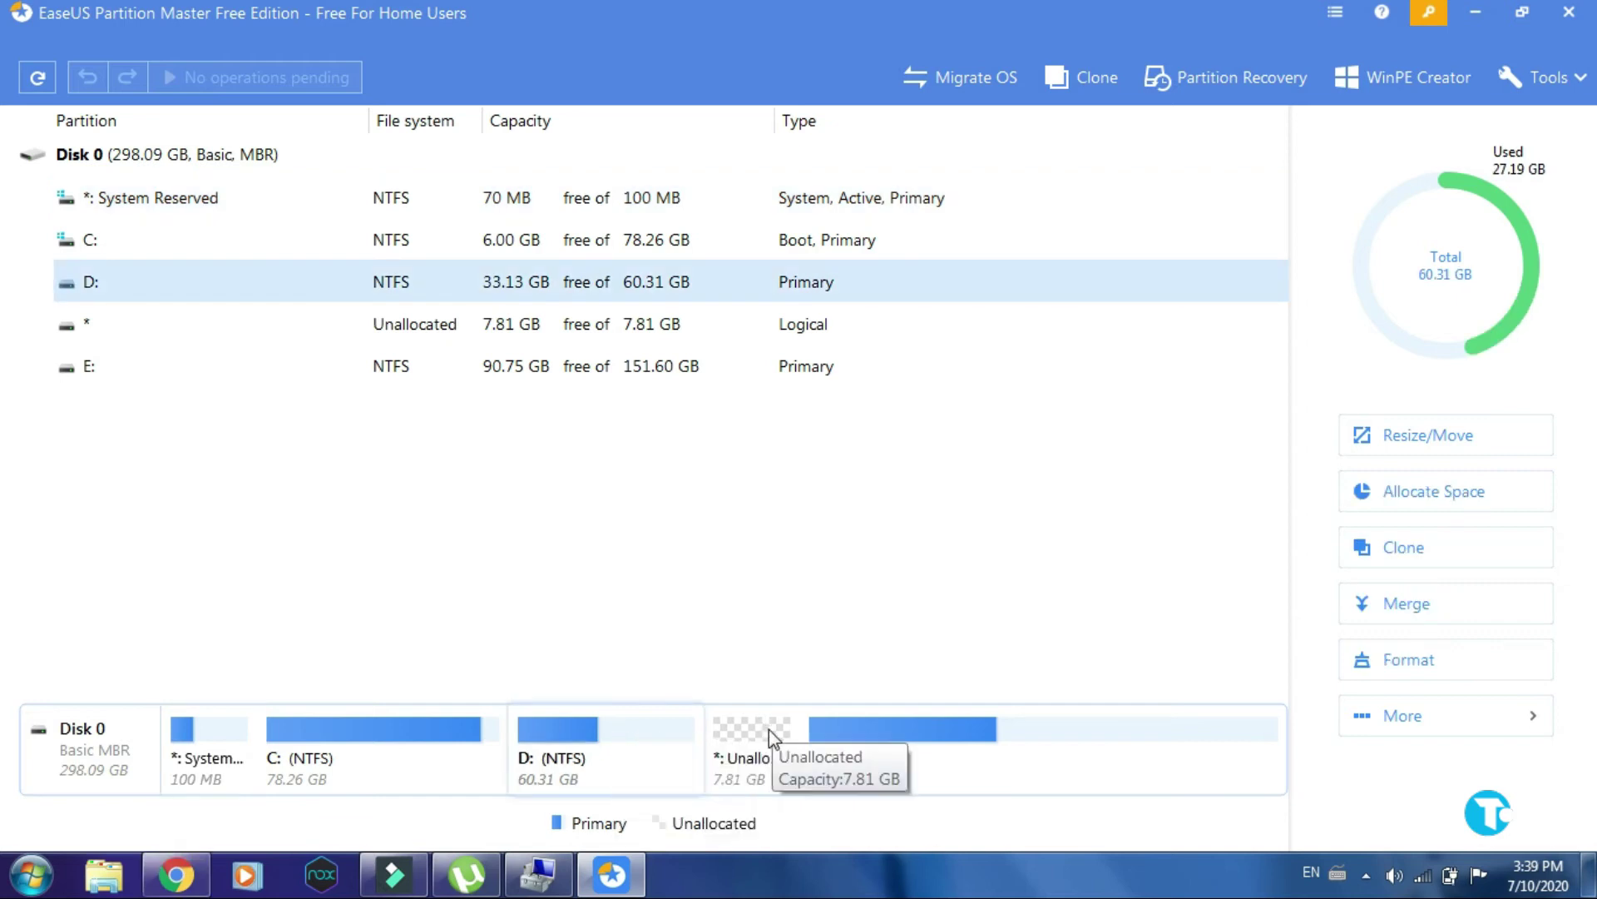
Move D: to the right end so the 7.81 GB unallocated space follows C:.
right_click(651, 743)
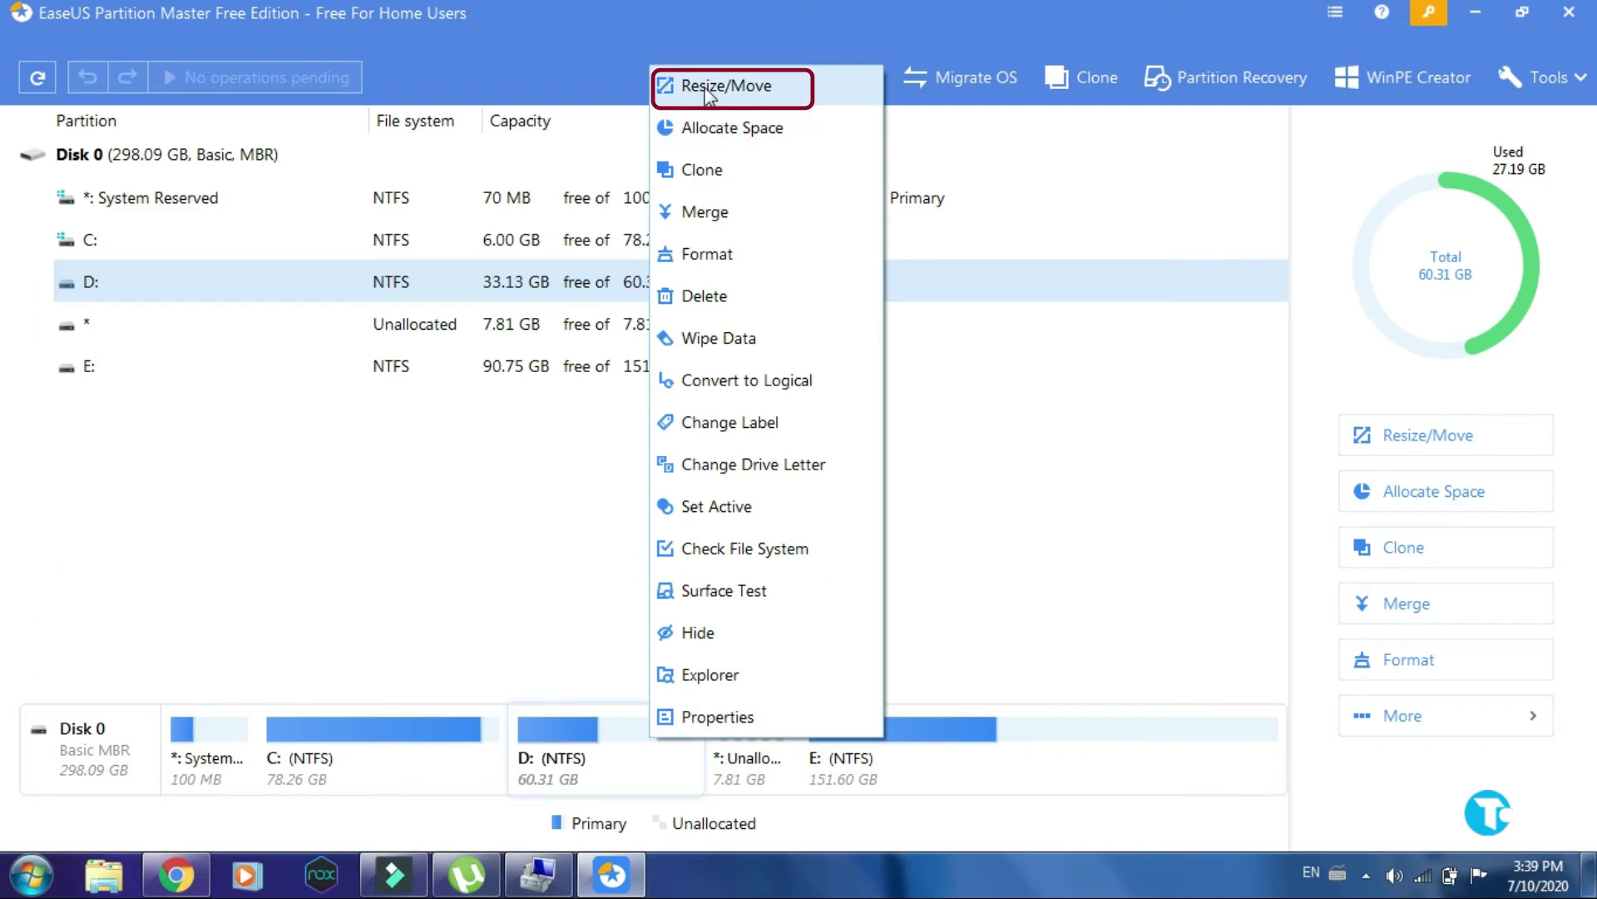
click(727, 87)
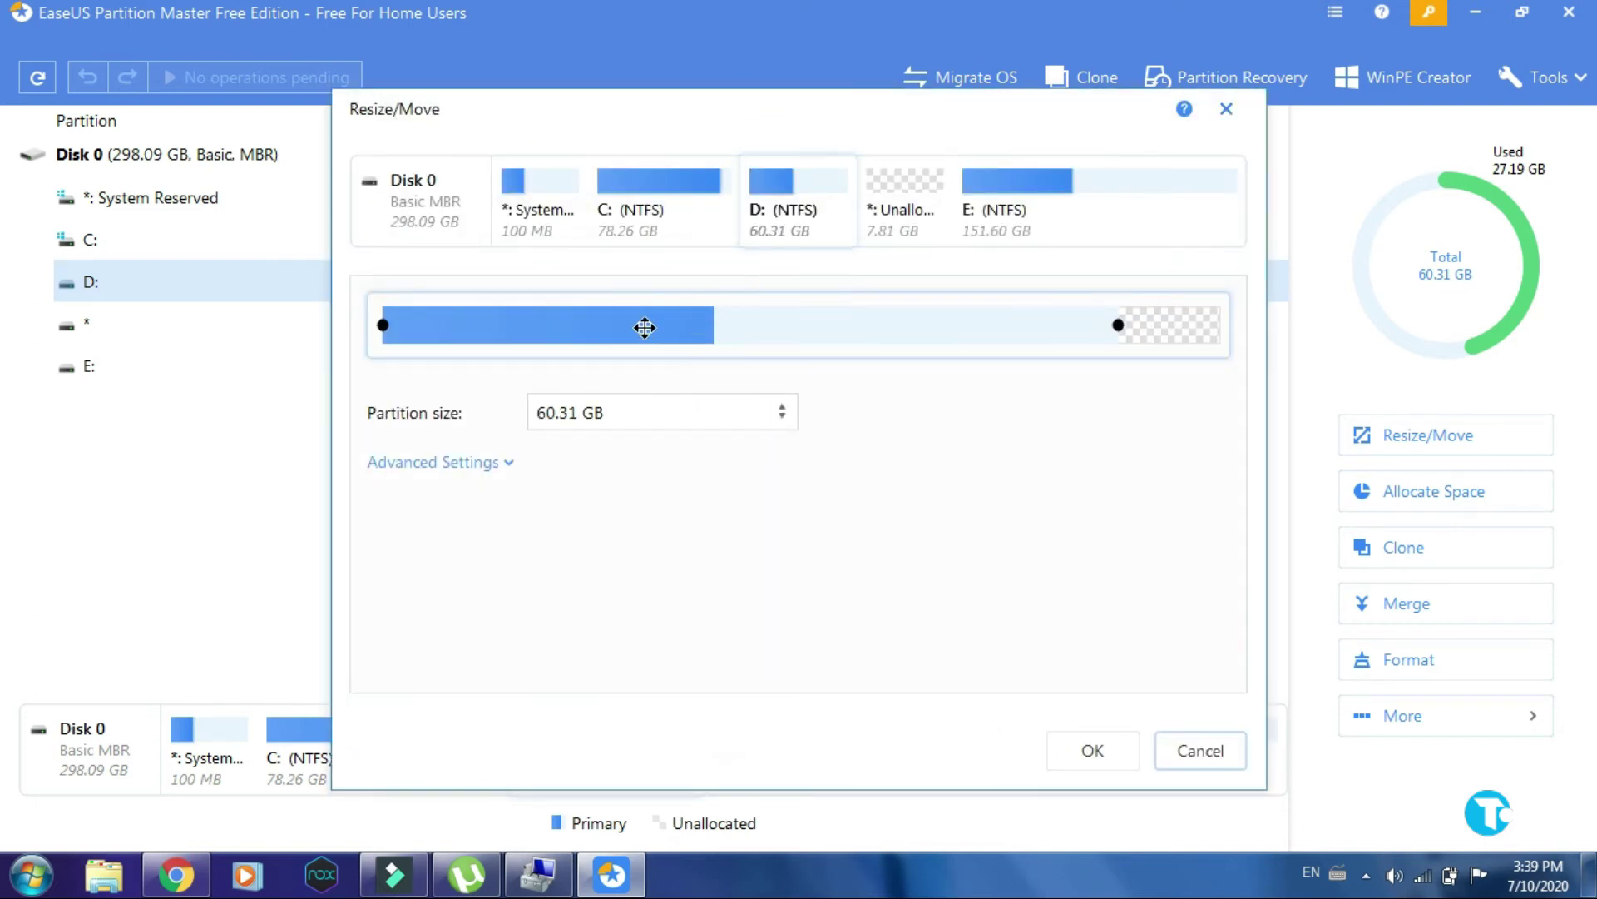
drag(644, 327, 750, 323)
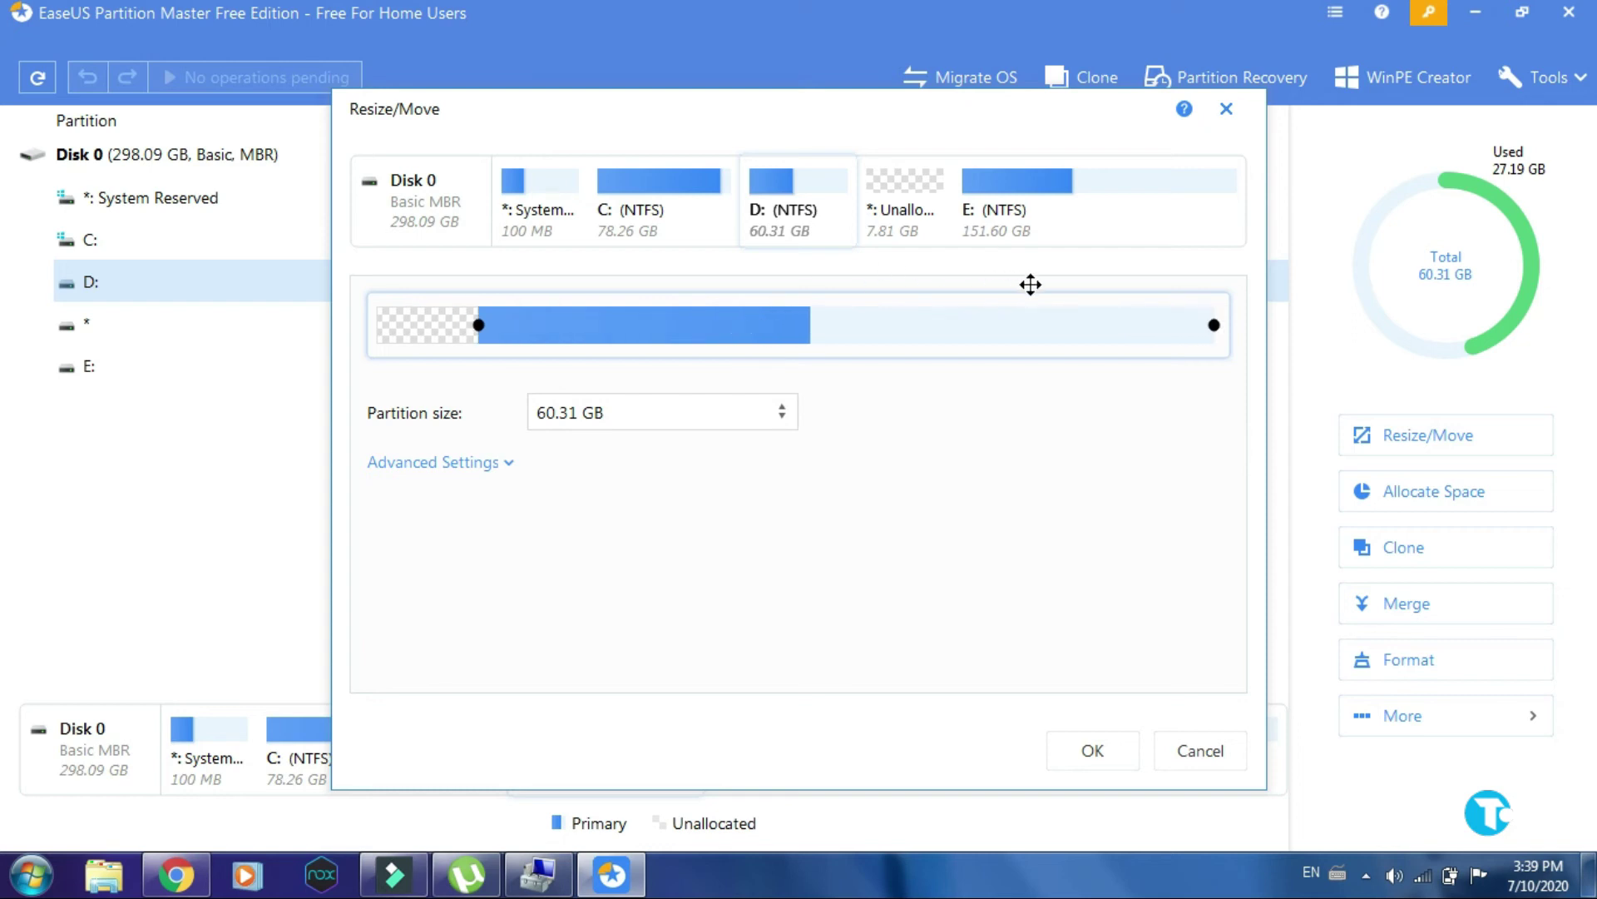
click(1101, 750)
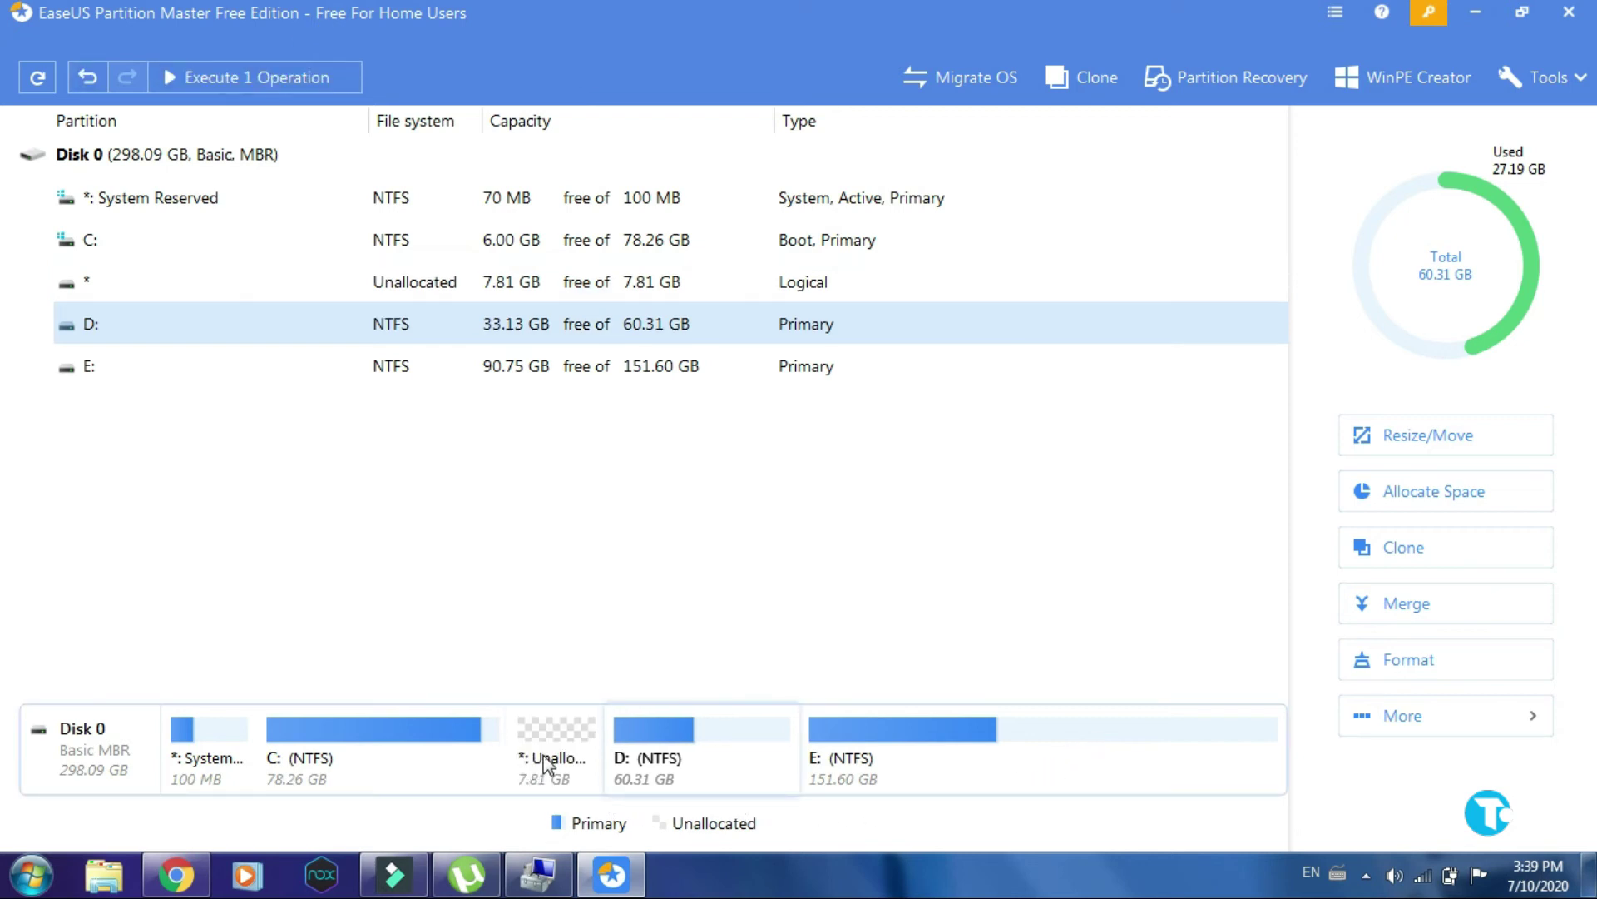
Resize C: into the adjacent unallocated space, enlarging it to 87.07 GB.
click(430, 760)
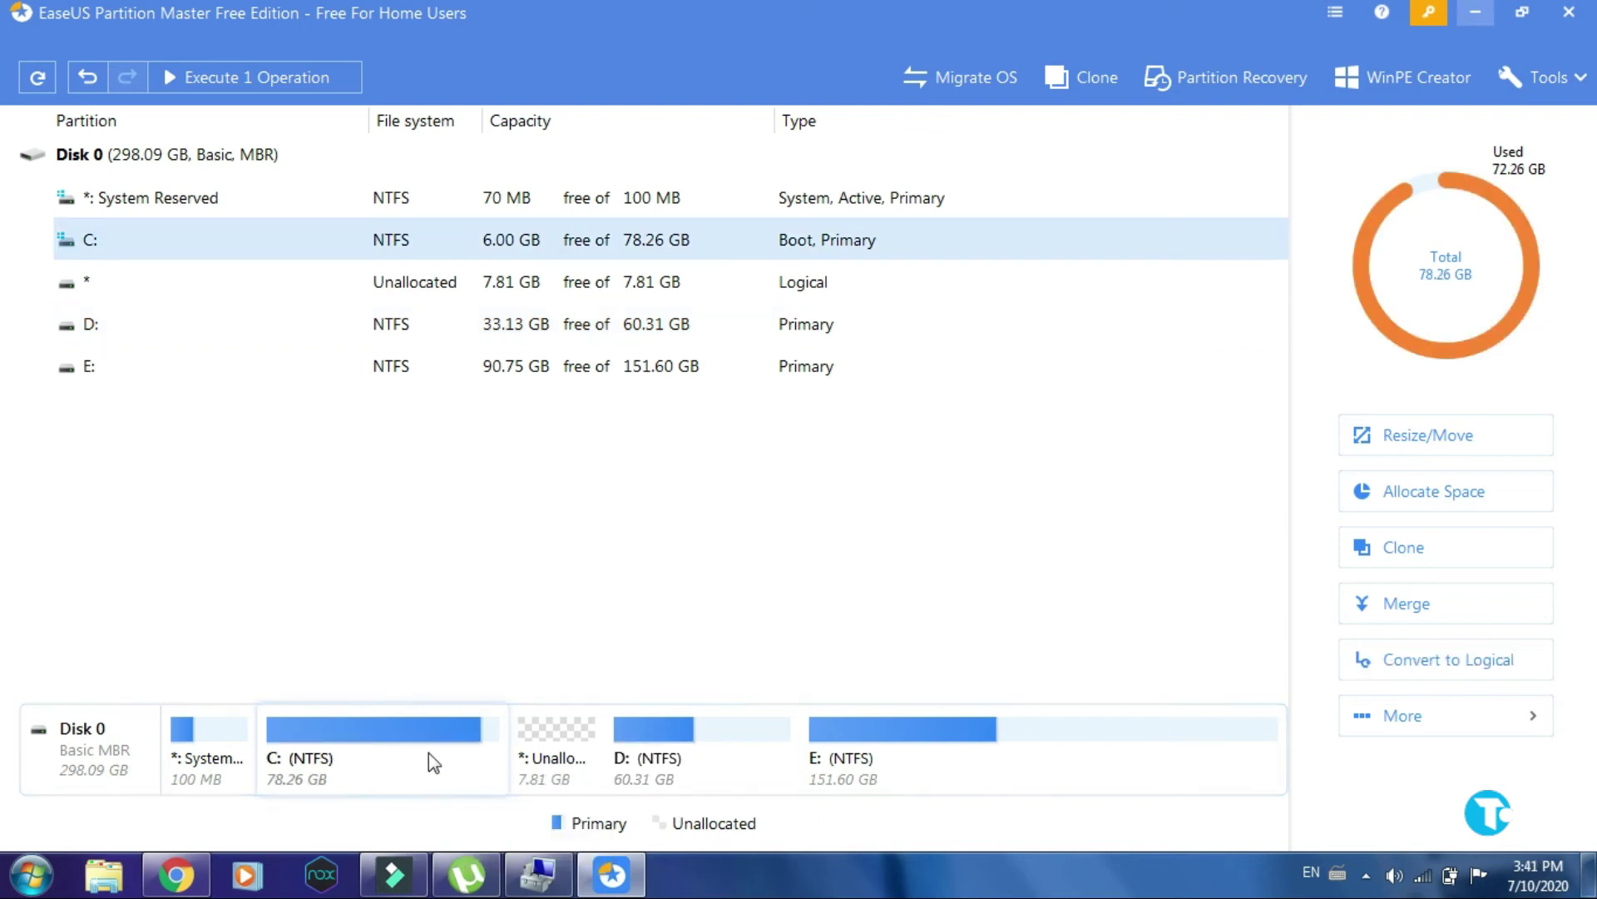
right_click(428, 753)
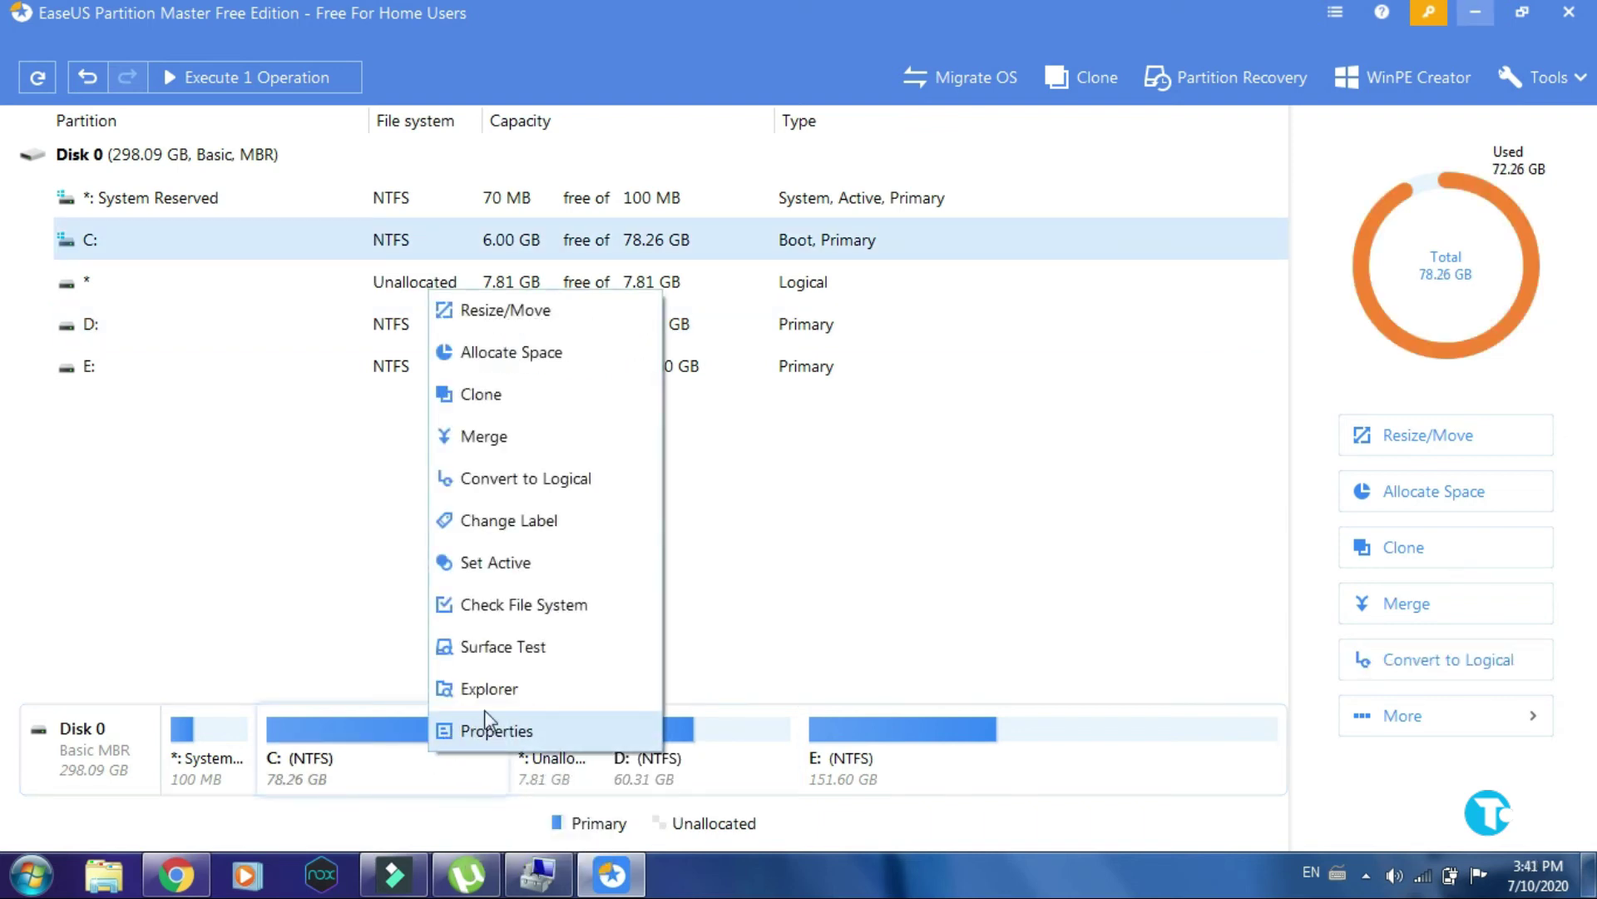
click(504, 310)
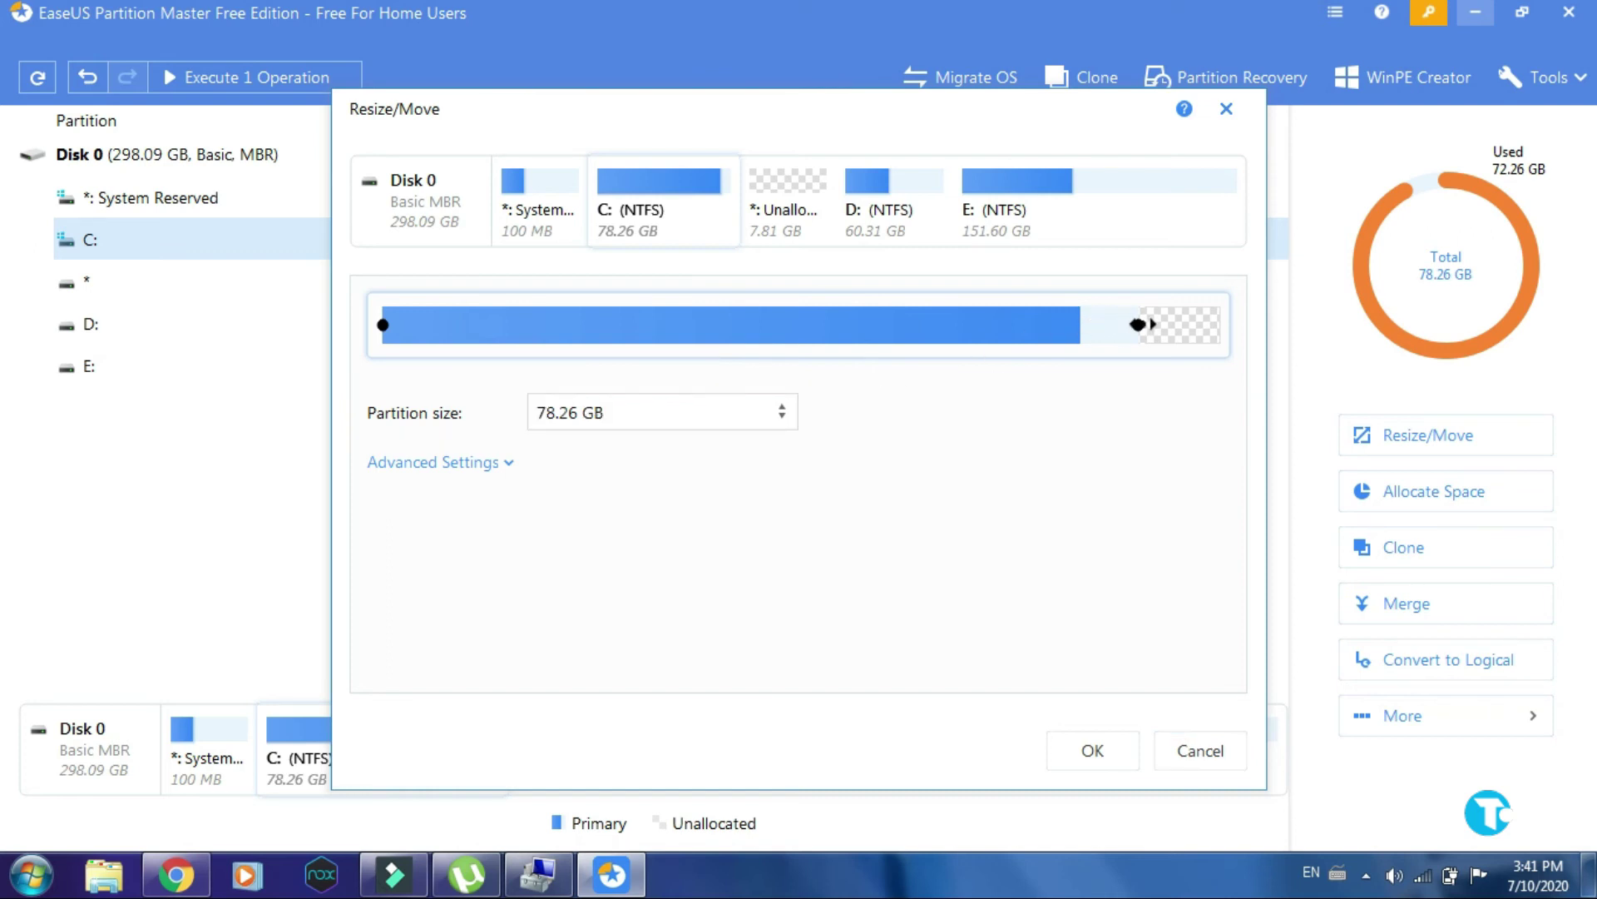
drag(1141, 325, 1221, 322)
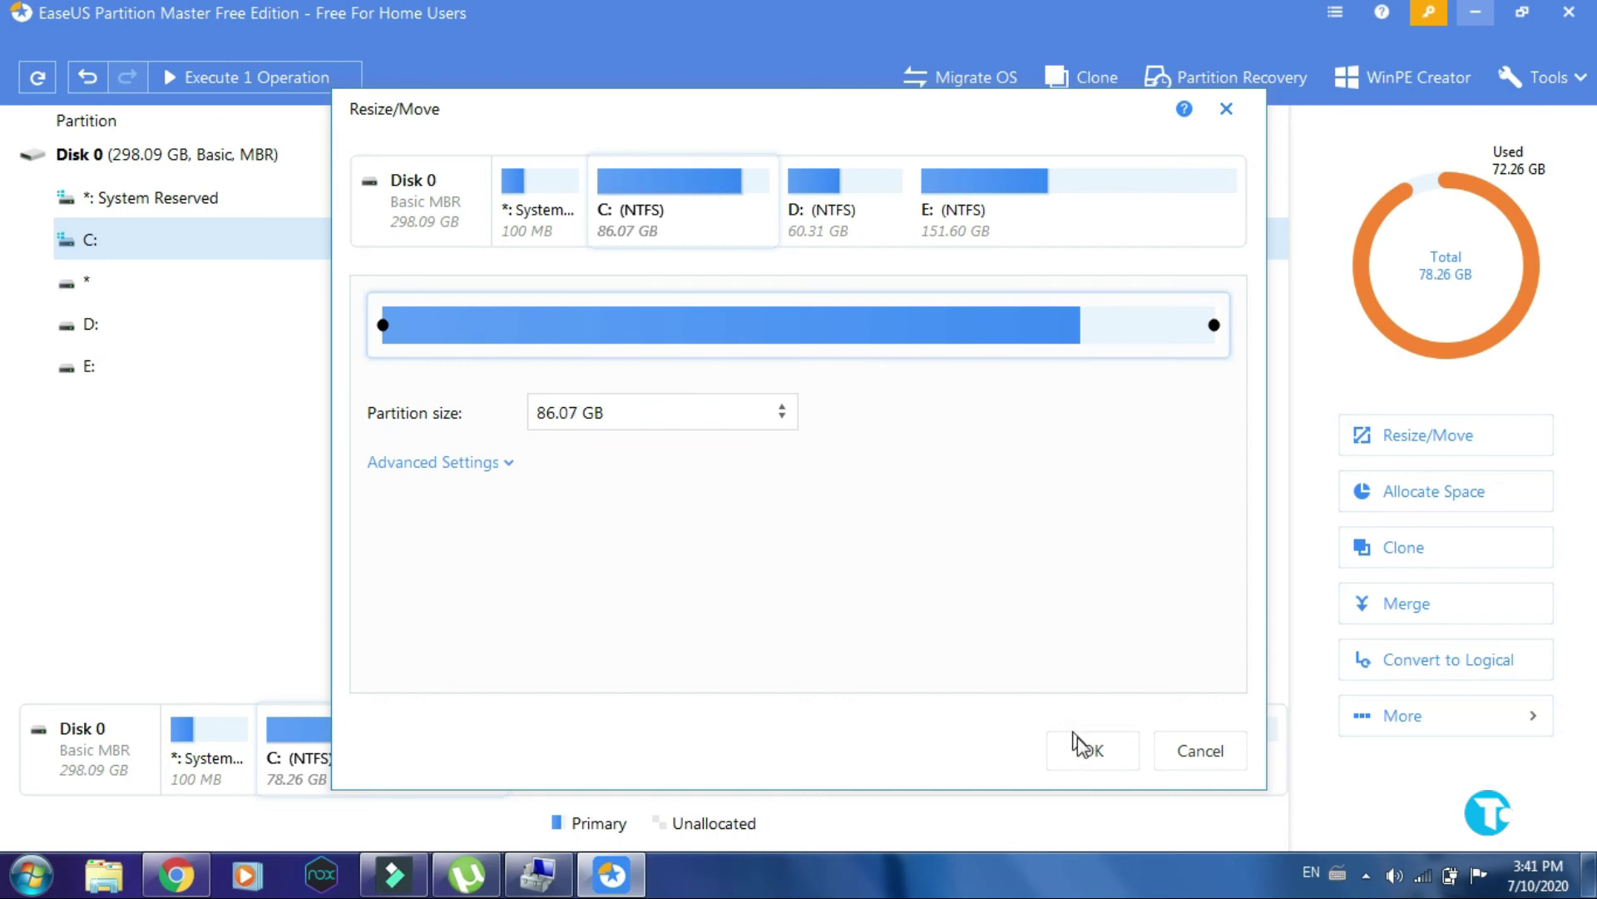
click(1090, 755)
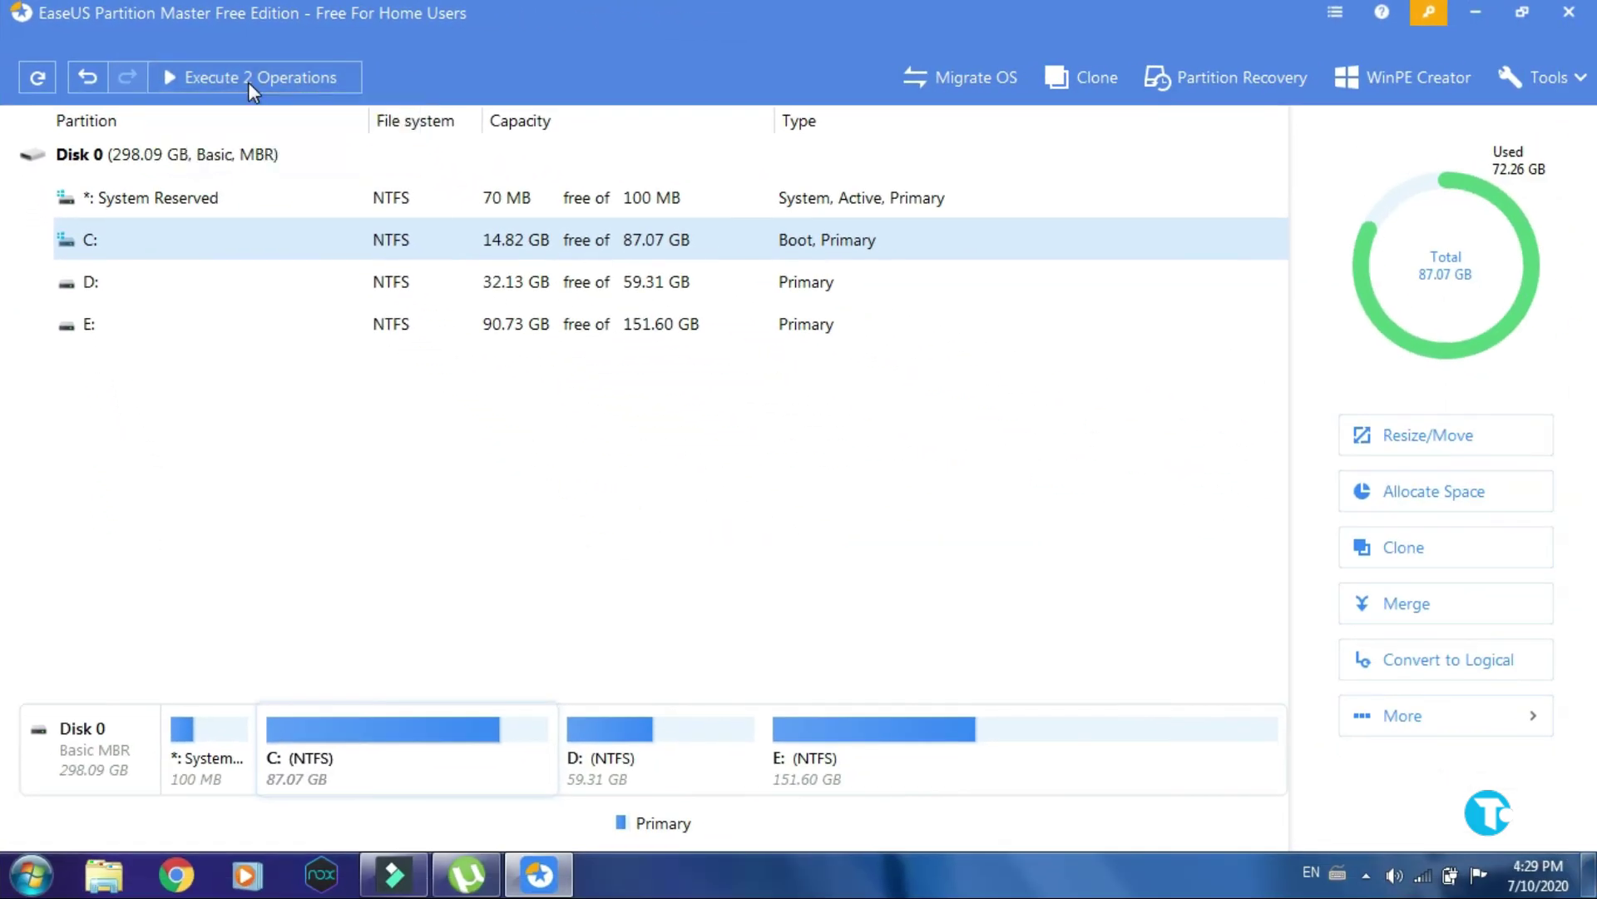
Apply both pending partition operations and accept the reboot needed to perform them.
click(288, 95)
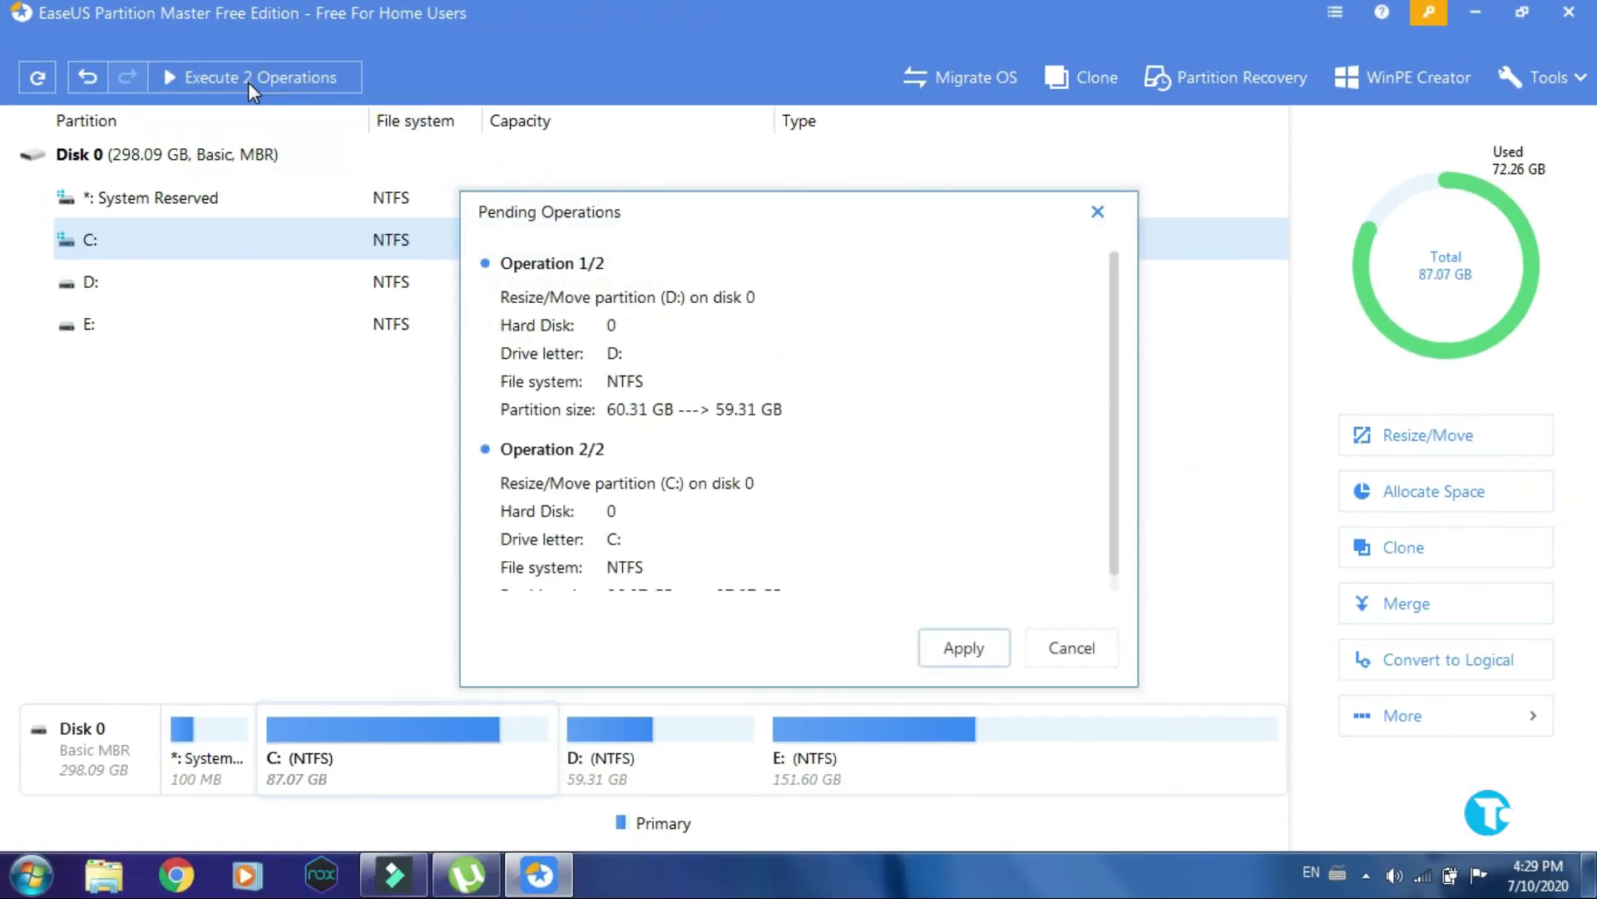
click(963, 648)
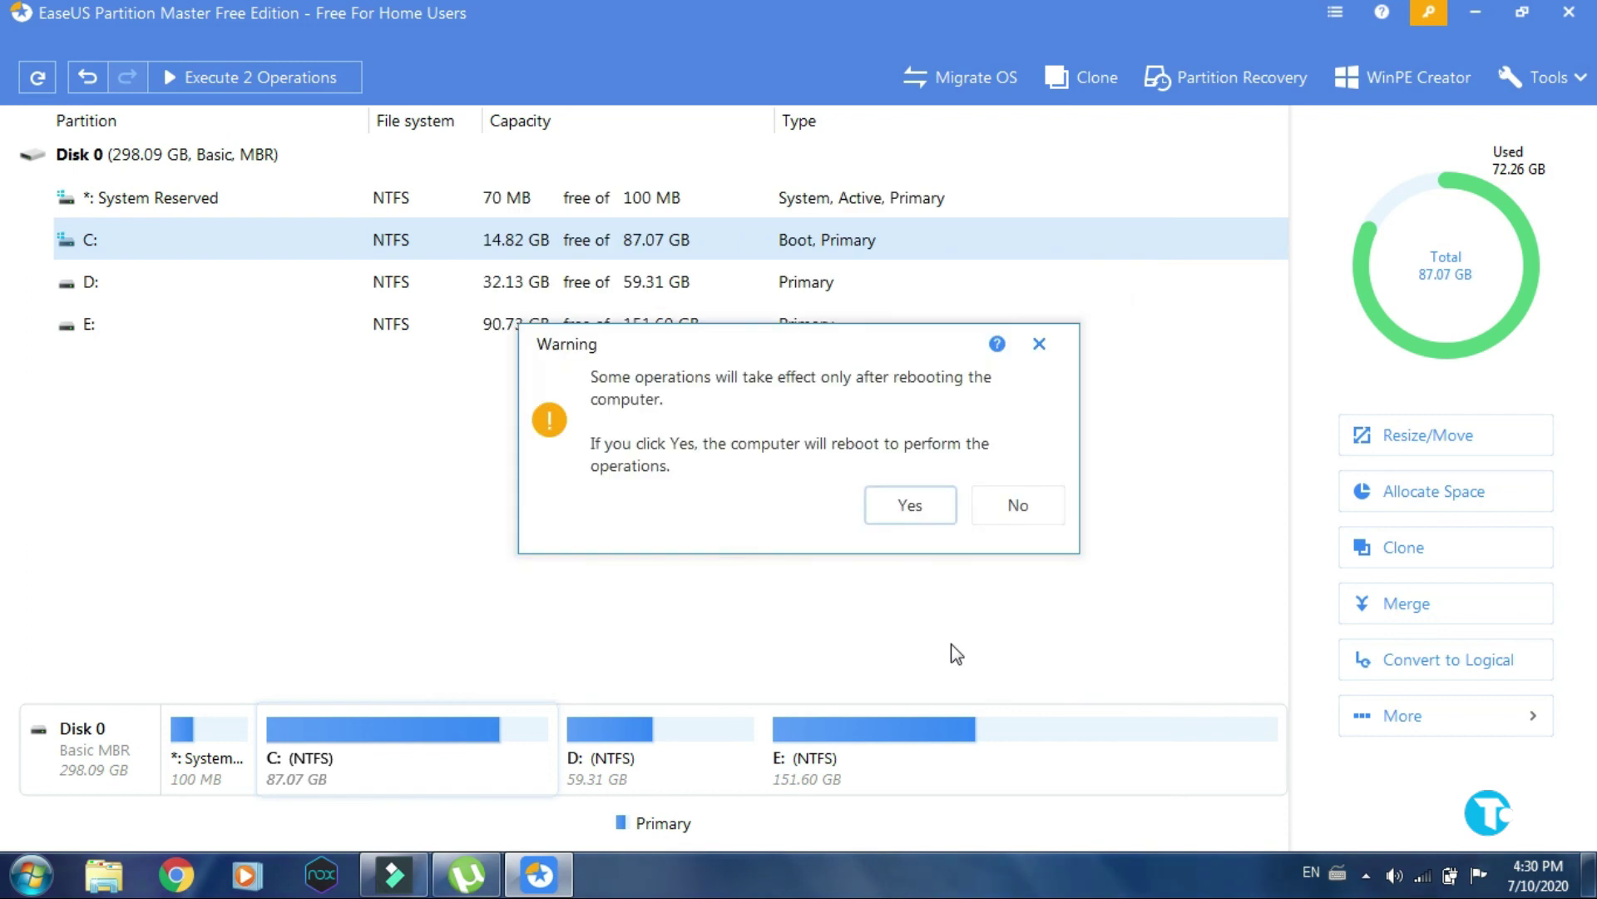
click(910, 506)
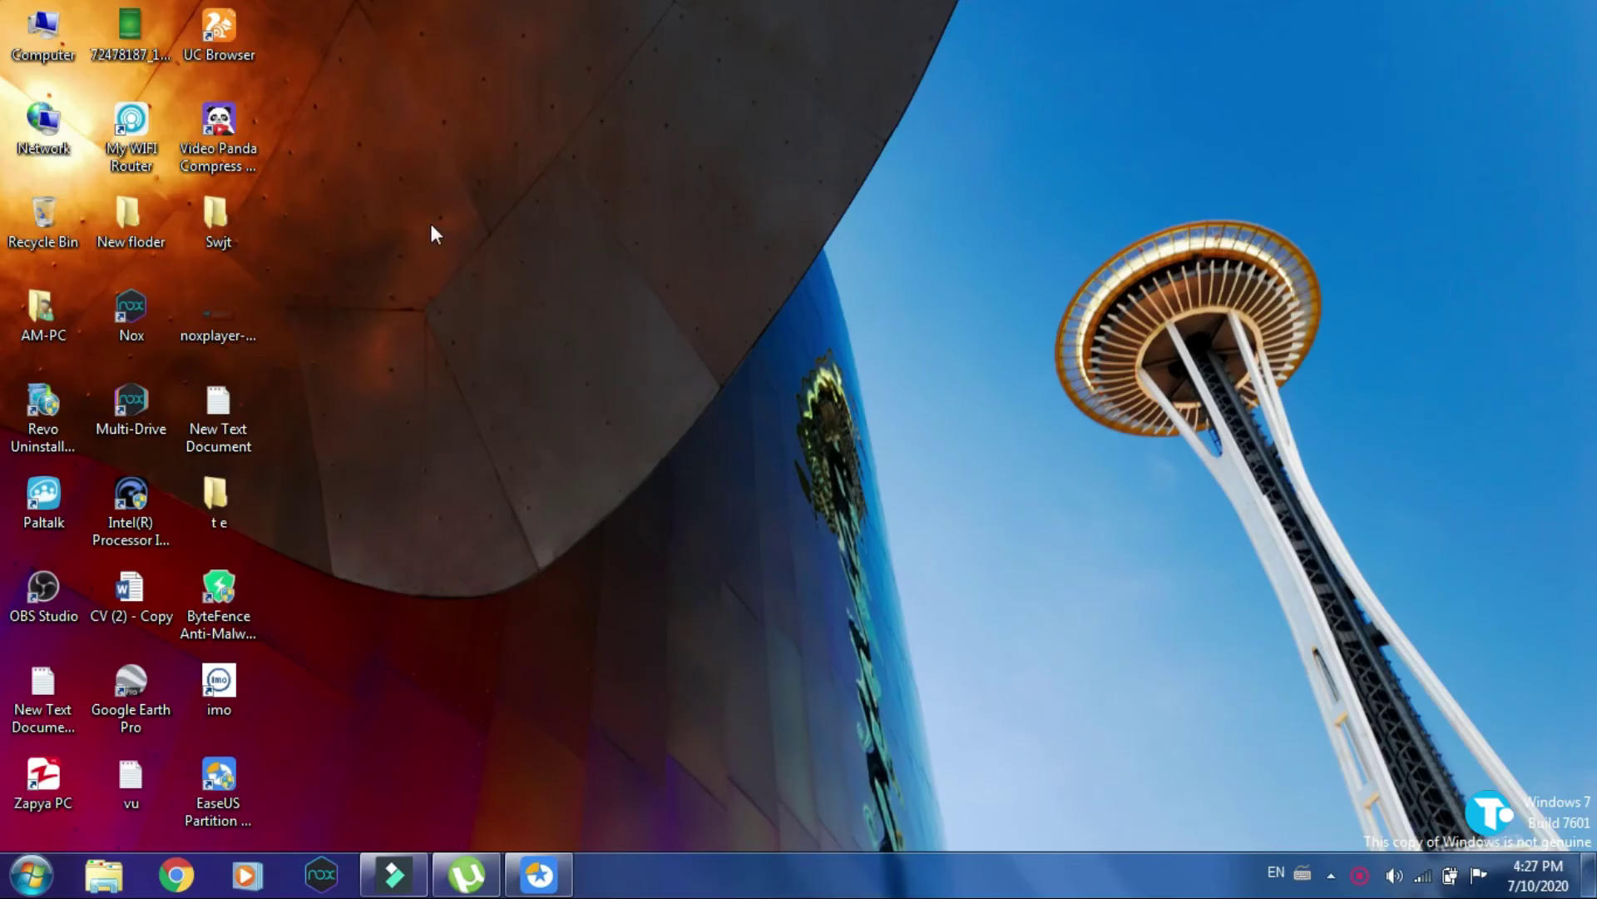
Open Computer and confirm Local Disk (C:) shows 86.0 GB with 13.8 GB free.
double_click(44, 36)
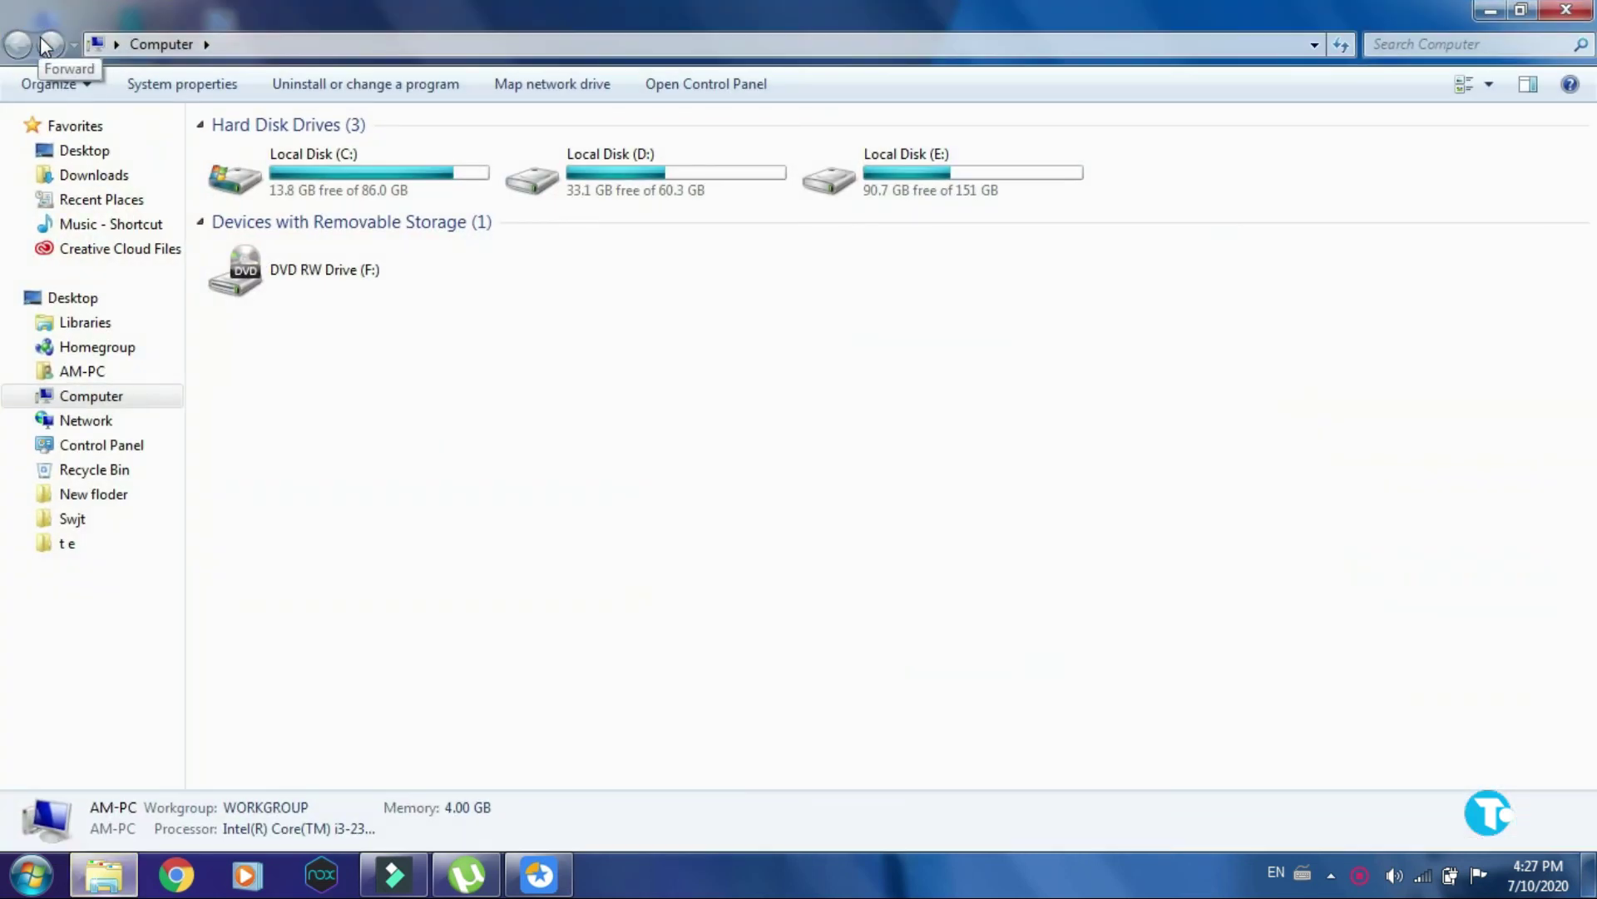